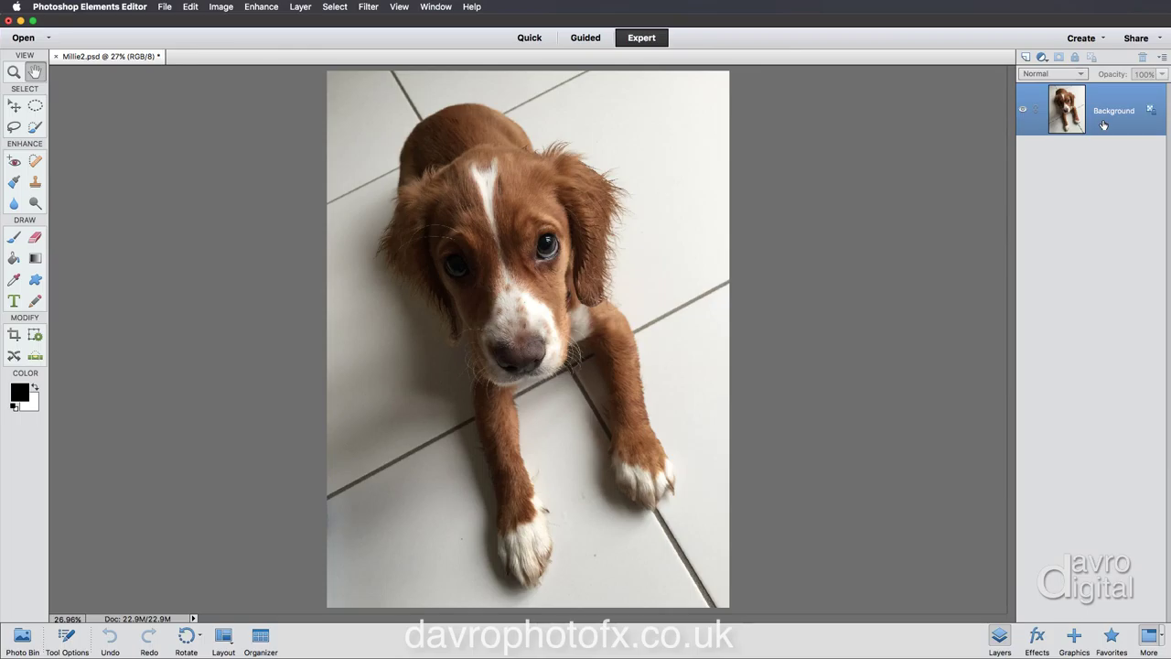
Duplicate the Background layer and lighten the copy's shadows to 40% with Shadows/Highlights
{"action": "key", "text": "super+j"}
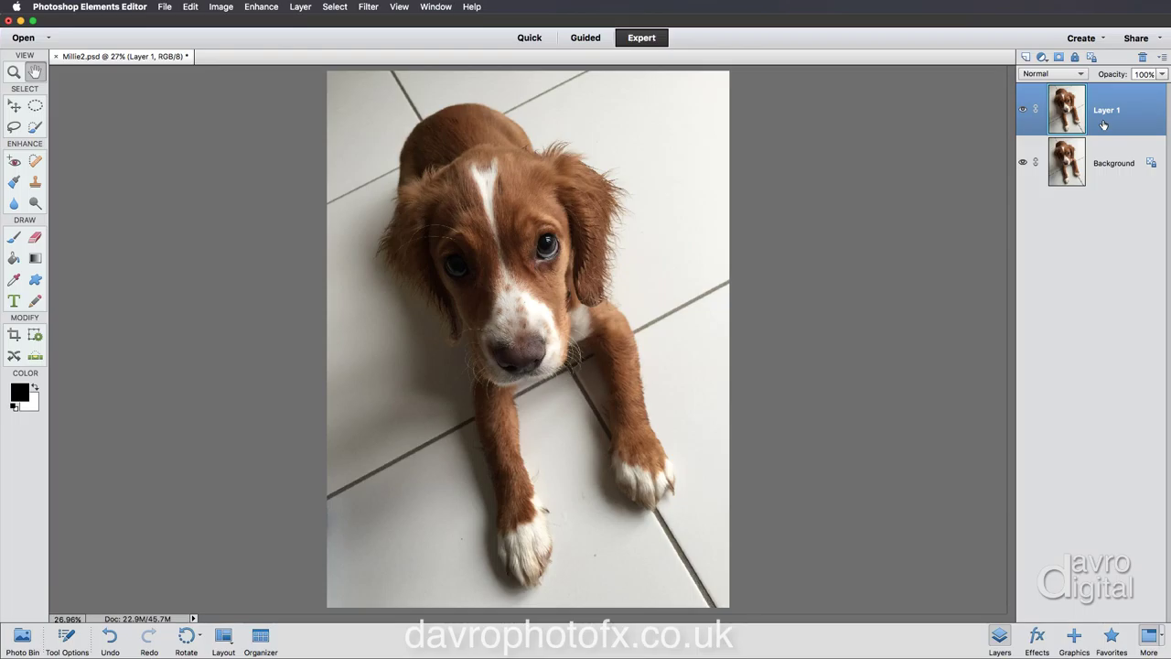
{"action": "left_click", "coordinate": [263, 8]}
{"action": "mouse_move", "coordinate": [271, 129]}
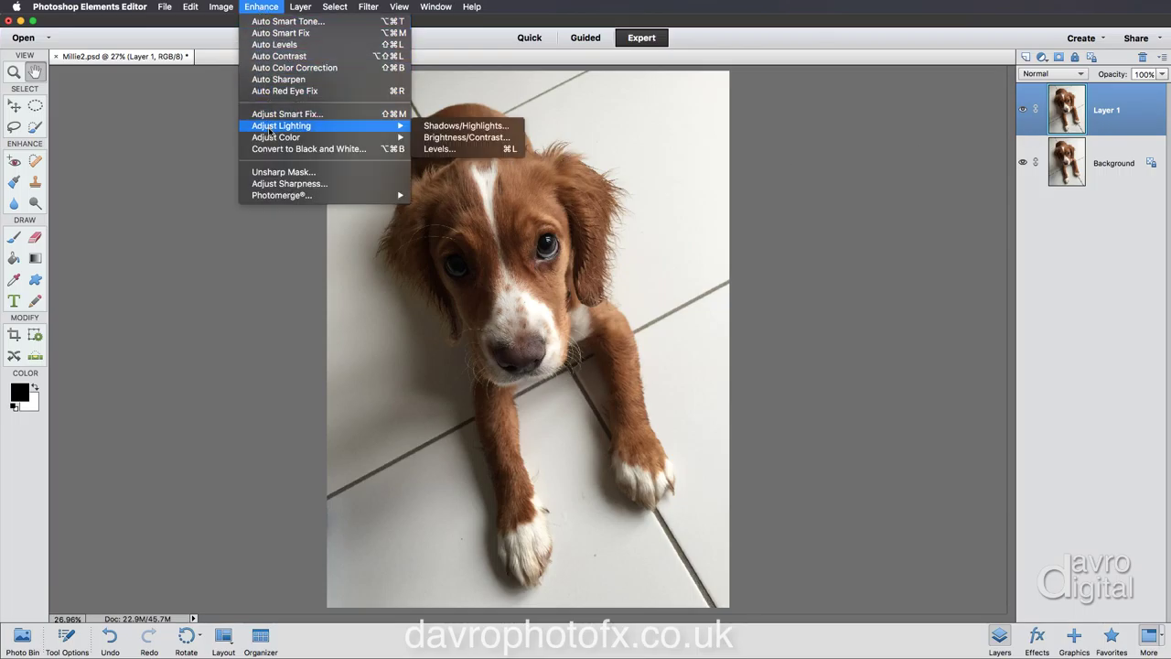
{"action": "left_click", "coordinate": [434, 126]}
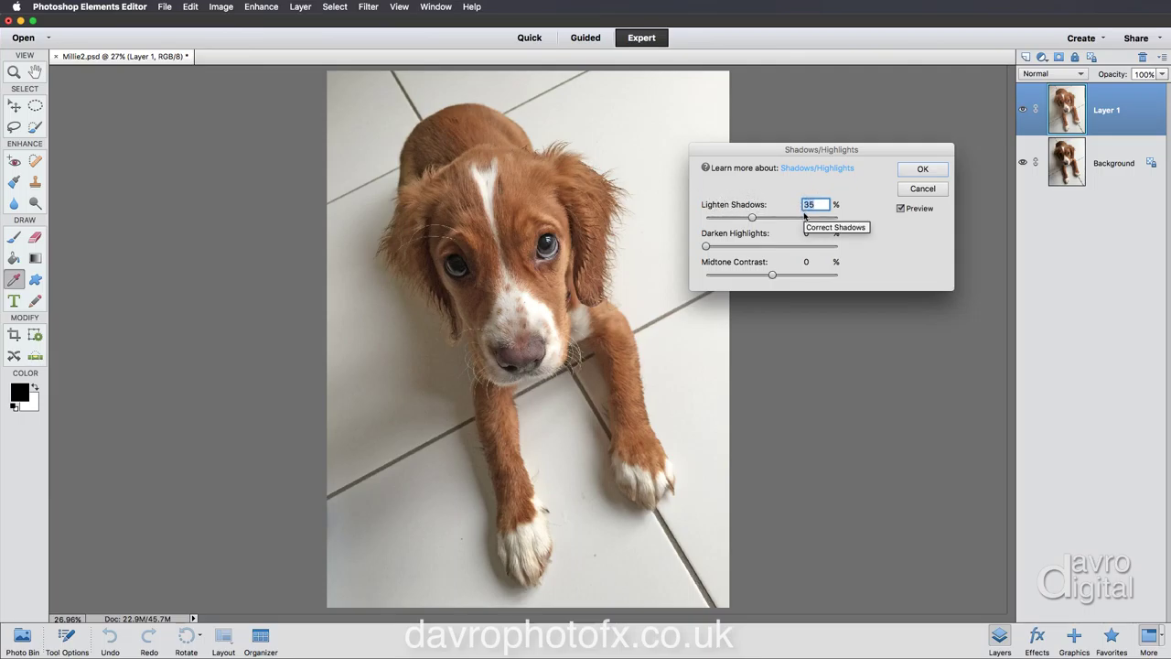
{"action": "left_click_drag", "start_coordinate": [752, 219], "coordinate": [759, 221]}
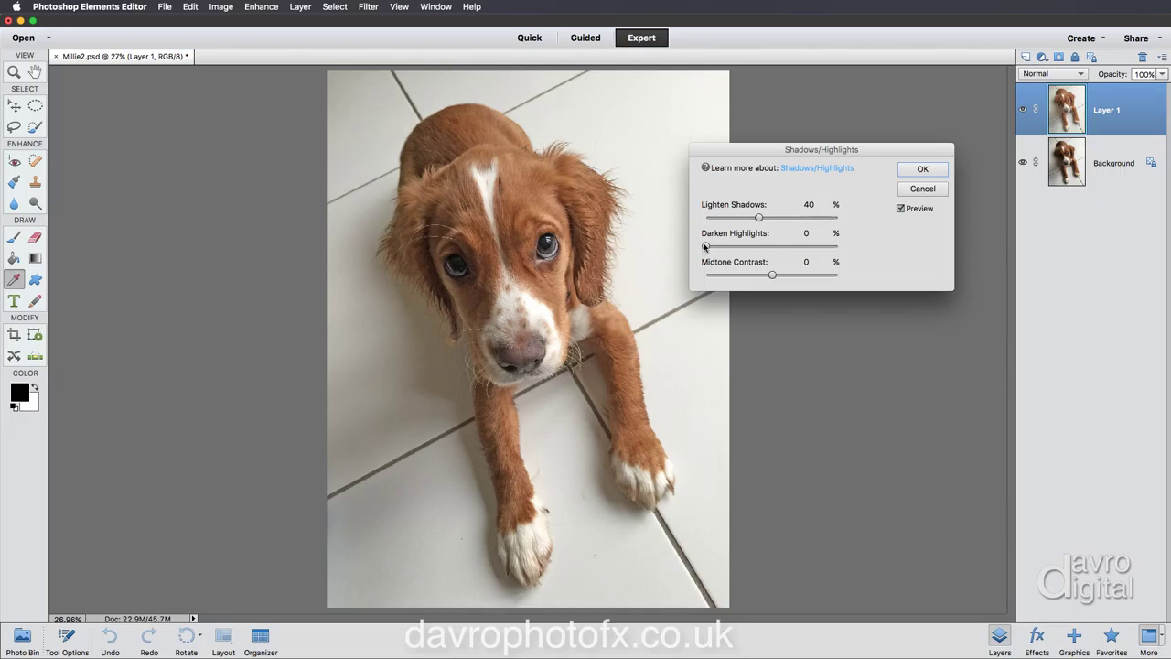
Raise the midtone contrast slightly, compare the preview off and on, and apply the Shadows/Highlights adjustment
{"action": "mouse_move", "coordinate": [705, 247]}
{"action": "left_mouse_down"}
{"action": "mouse_move", "coordinate": [718, 248]}
{"action": "mouse_move", "coordinate": [692, 247]}
{"action": "left_mouse_up"}
{"action": "left_click_drag", "start_coordinate": [771, 274], "coordinate": [775, 275]}
{"action": "left_click", "coordinate": [901, 208]}
{"action": "left_click", "coordinate": [901, 209]}
{"action": "left_click", "coordinate": [901, 208]}
{"action": "left_click", "coordinate": [901, 208]}
{"action": "left_click", "coordinate": [921, 170]}
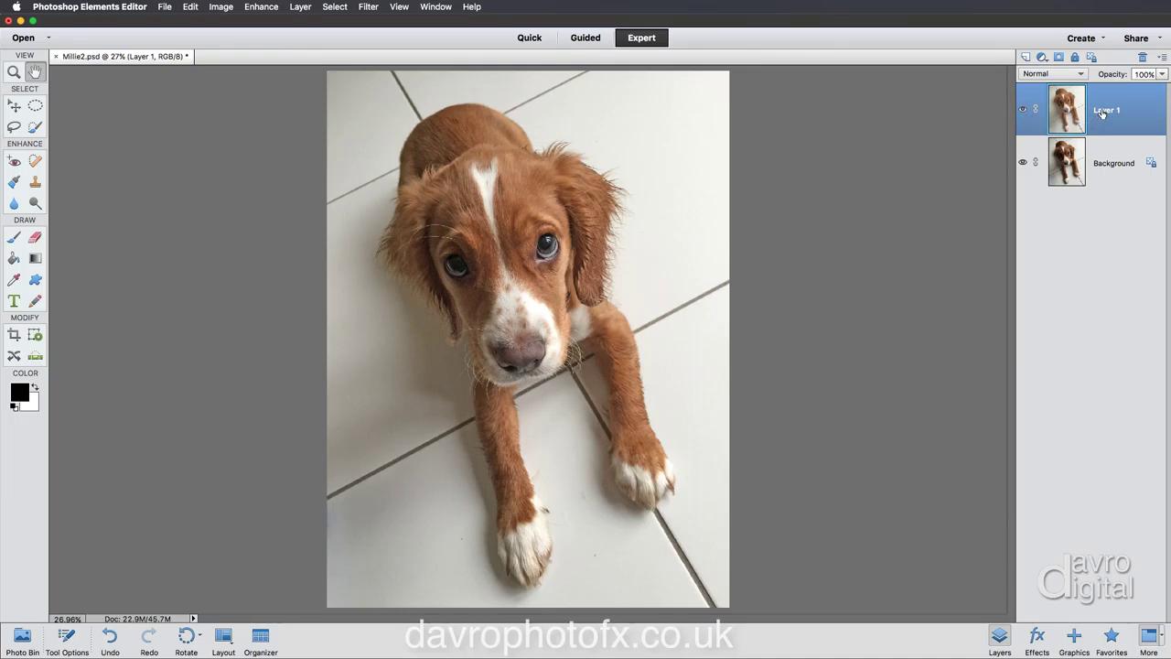
Add an empty layer above Layer 1 and set the Spot Healing Brush to 75 px, Content Aware, sampling all layers
{"action": "left_click", "coordinate": [1025, 57]}
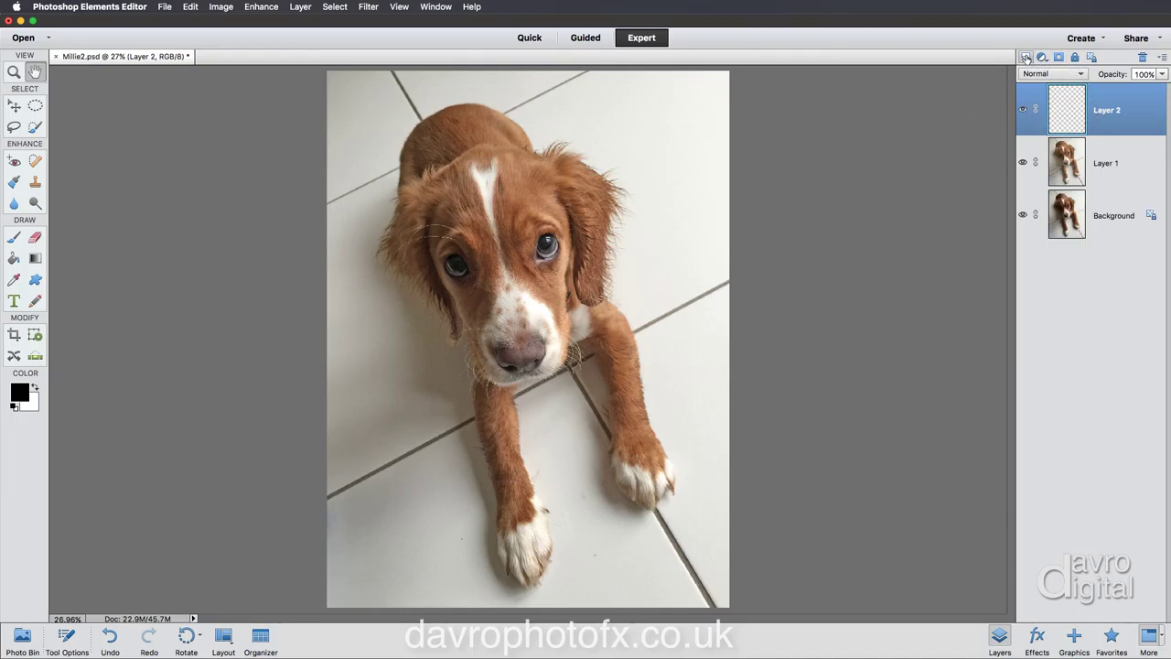
{"action": "left_click", "coordinate": [35, 161]}
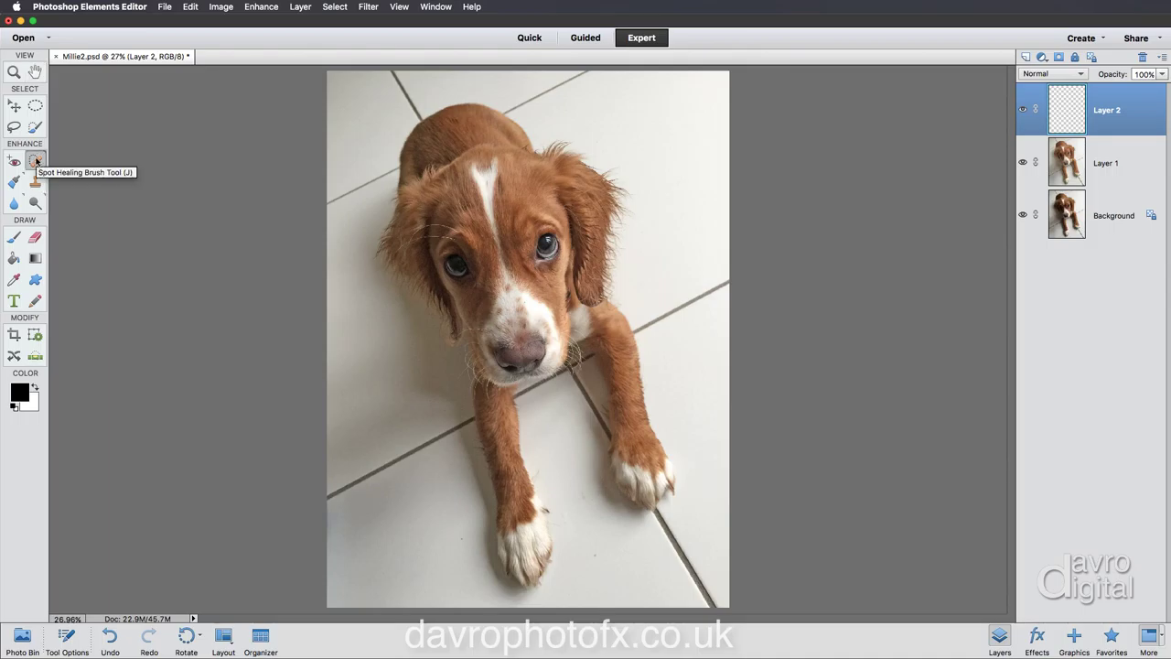
{"action": "left_click", "coordinate": [66, 641]}
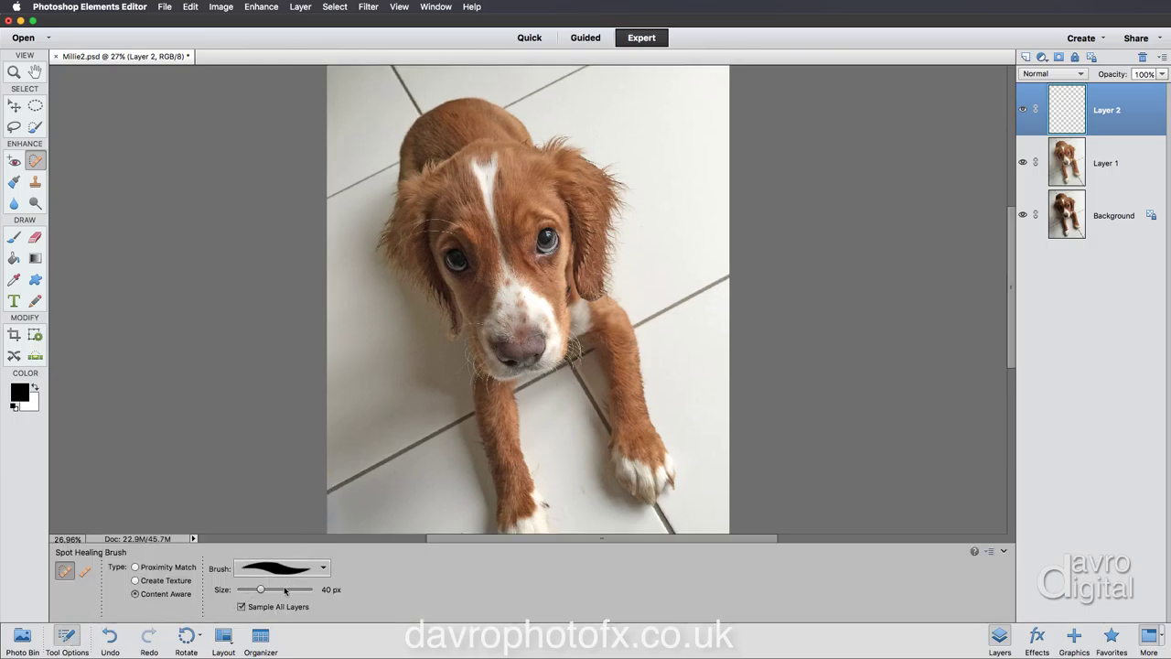
{"action": "left_click_drag", "start_coordinate": [261, 589], "coordinate": [274, 590]}
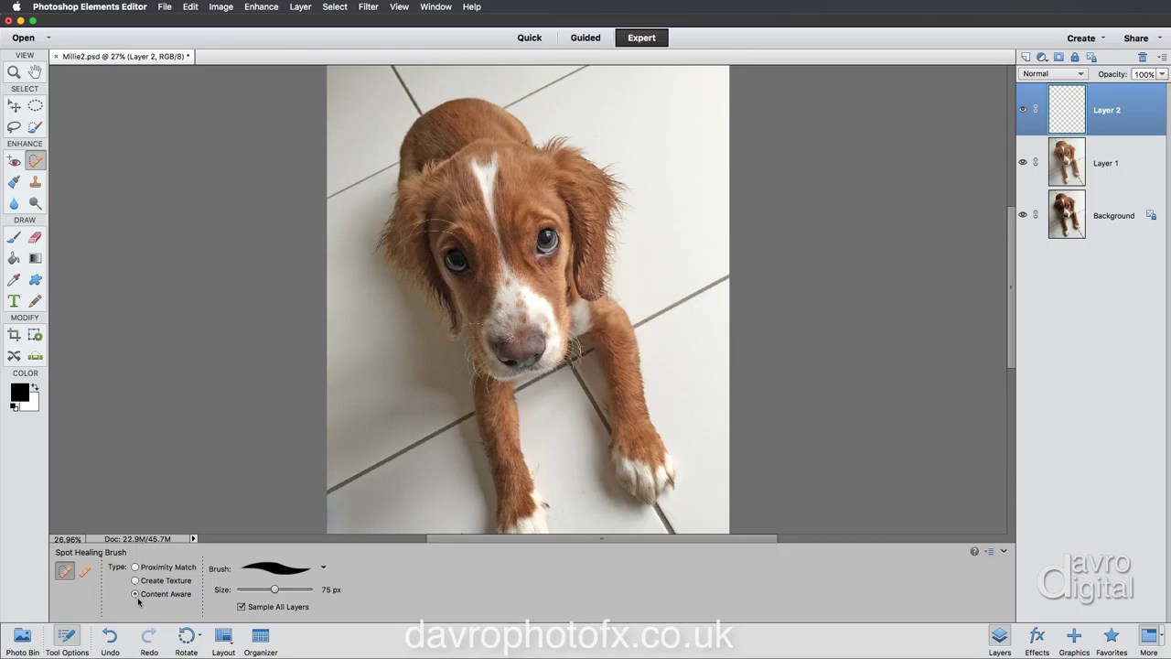
{"action": "left_click", "coordinate": [243, 607]}
{"action": "left_click", "coordinate": [67, 638]}
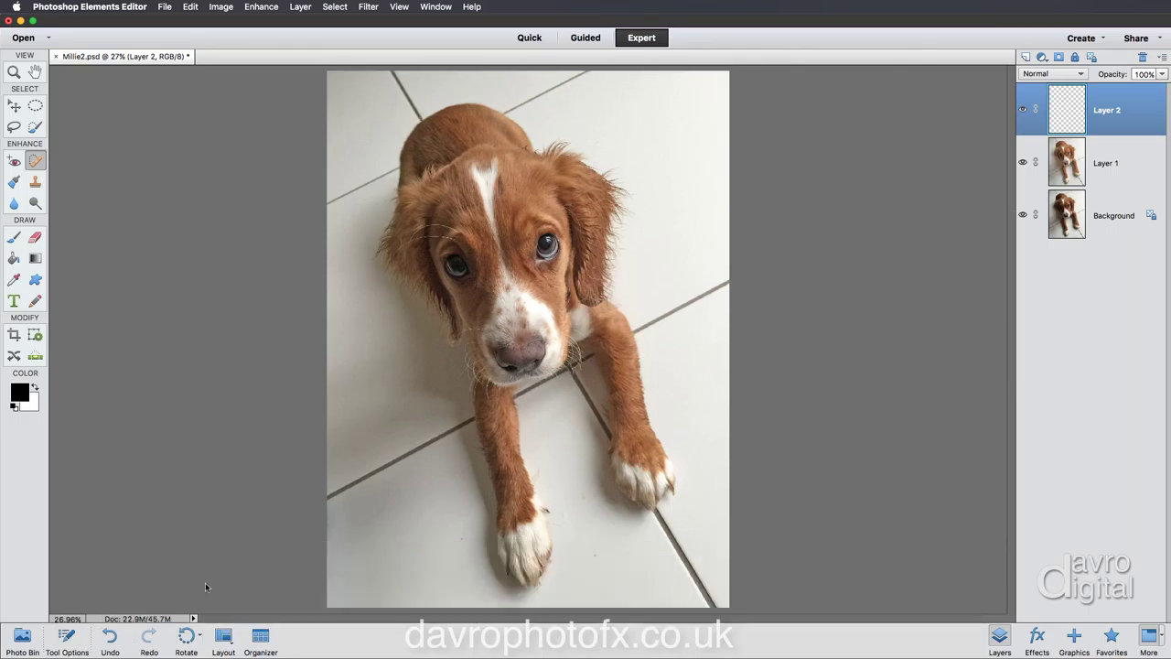
Heal away the straight tile lines right of the puppy's leg, above its back and at the photo's upper-left edge
{"action": "left_click", "coordinate": [637, 331]}
{"action": "left_click", "coordinate": [729, 281], "text": "shift"}
{"action": "left_click", "coordinate": [508, 110]}
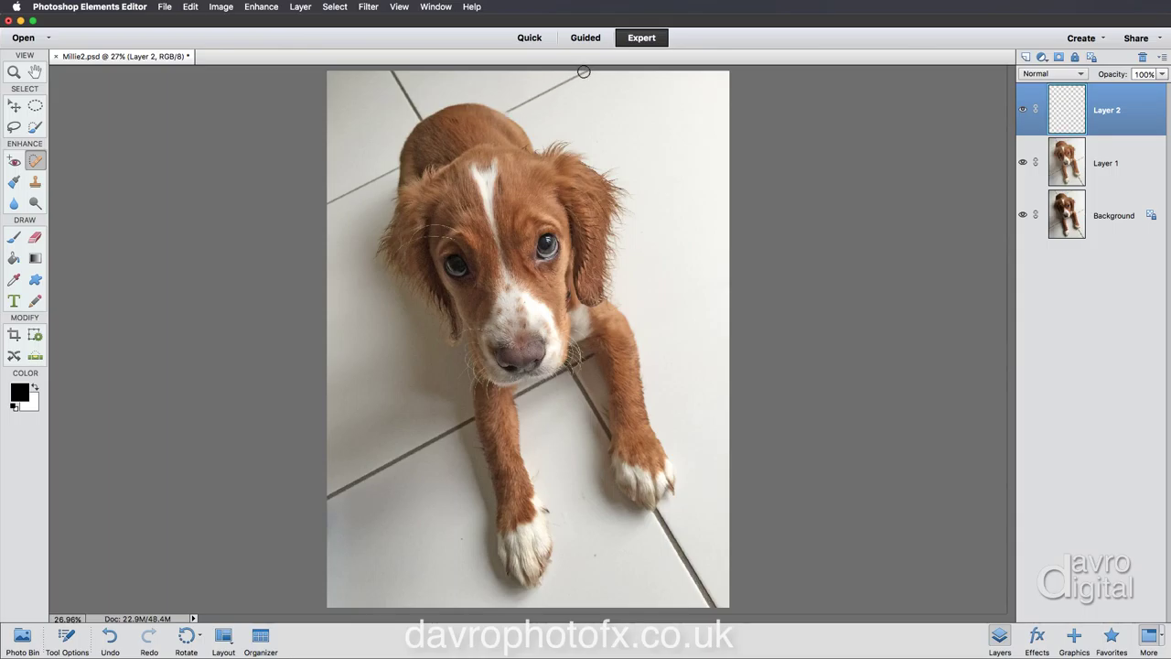
{"action": "left_click", "coordinate": [587, 71], "text": "shift"}
{"action": "left_click", "coordinate": [418, 116]}
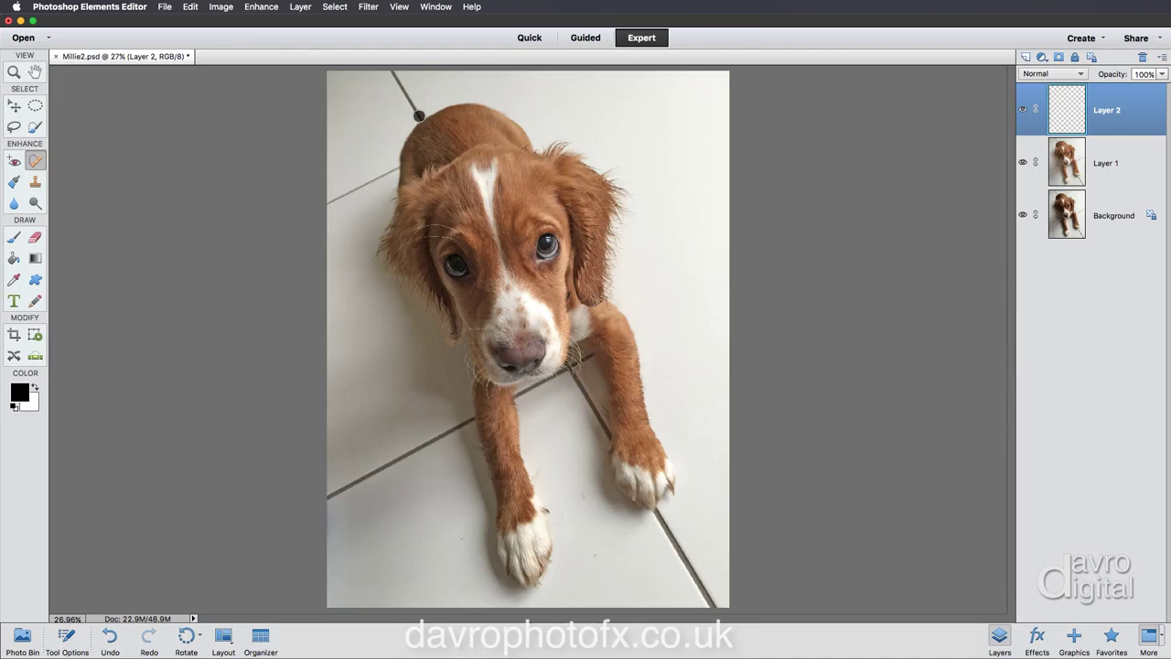
{"action": "left_click", "coordinate": [393, 70], "text": "shift"}
Heal away the two straight tile lines running from the puppy to the photo's left edge
{"action": "left_click", "coordinate": [393, 168]}
{"action": "left_click", "coordinate": [331, 201], "text": "shift"}
{"action": "left_click", "coordinate": [470, 419]}
{"action": "left_click", "coordinate": [328, 497], "text": "shift"}
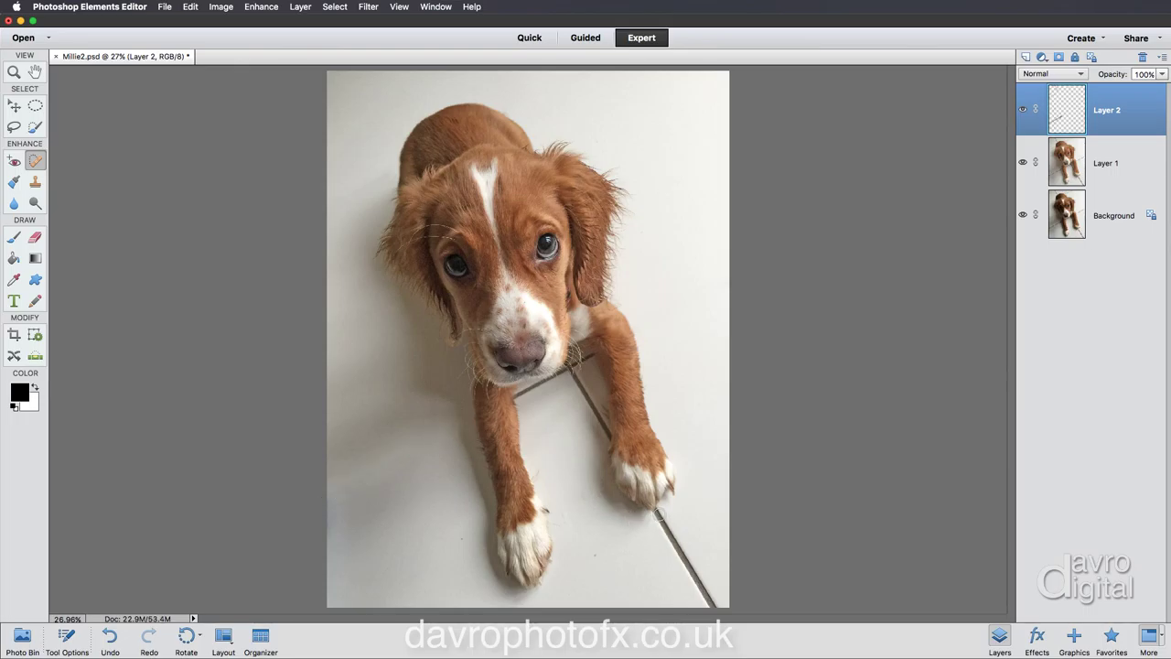
Heal away the tile line from the right-hand paw to the photo's bottom edge, including the remnants at the claws
{"action": "left_click", "coordinate": [656, 514]}
{"action": "left_click", "coordinate": [712, 604], "text": "shift"}
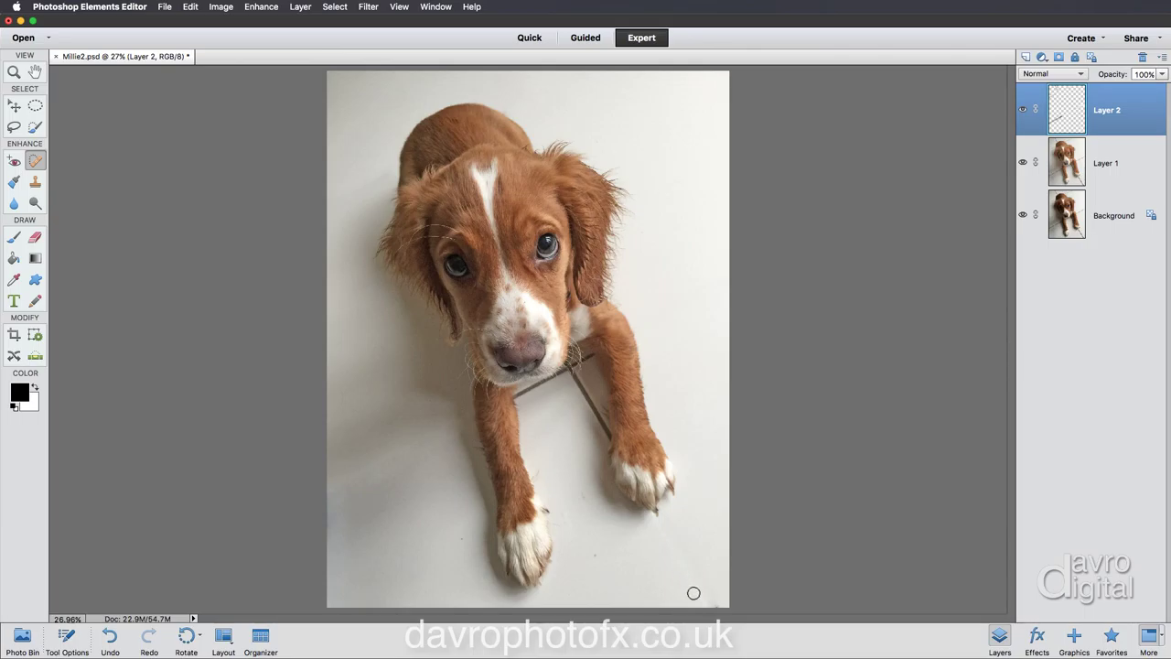
{"action": "left_click", "coordinate": [656, 512]}
{"action": "left_click", "coordinate": [658, 513]}
{"action": "left_click", "coordinate": [659, 511]}
Heal away the diagonal tile line between the front legs down to the right-hand paw and smooth its remnants
{"action": "key", "text": "space"}
{"action": "key", "text": "super+space"}
{"action": "left_click", "coordinate": [566, 393]}
{"action": "left_click", "coordinate": [544, 359]}
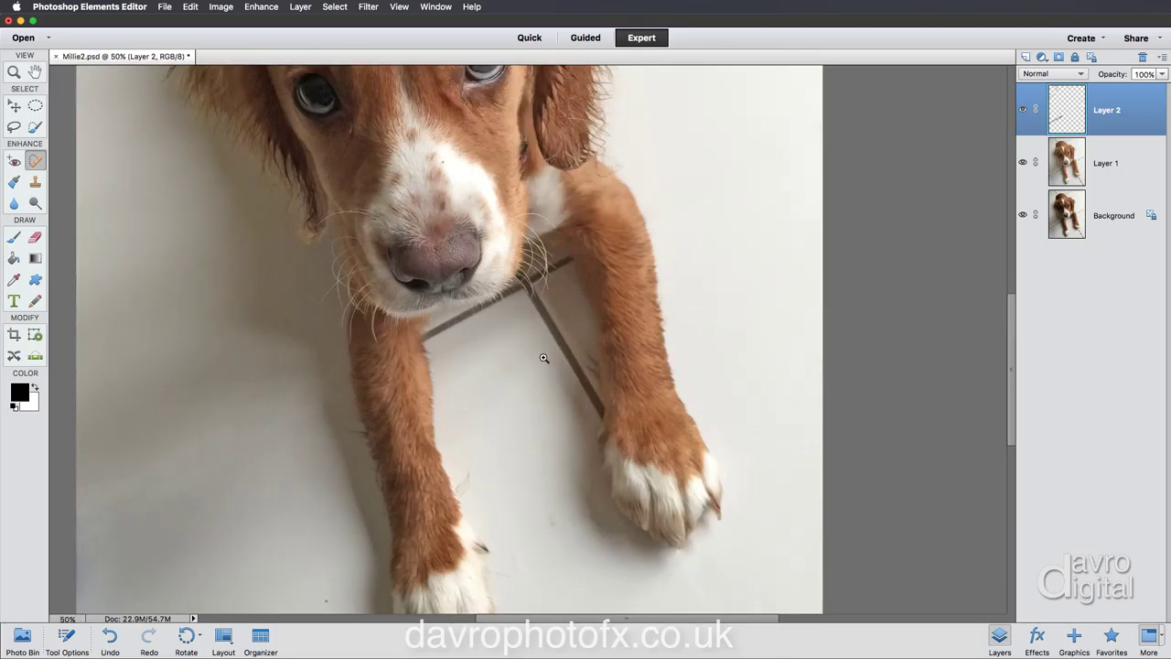
{"action": "left_click", "coordinate": [544, 358]}
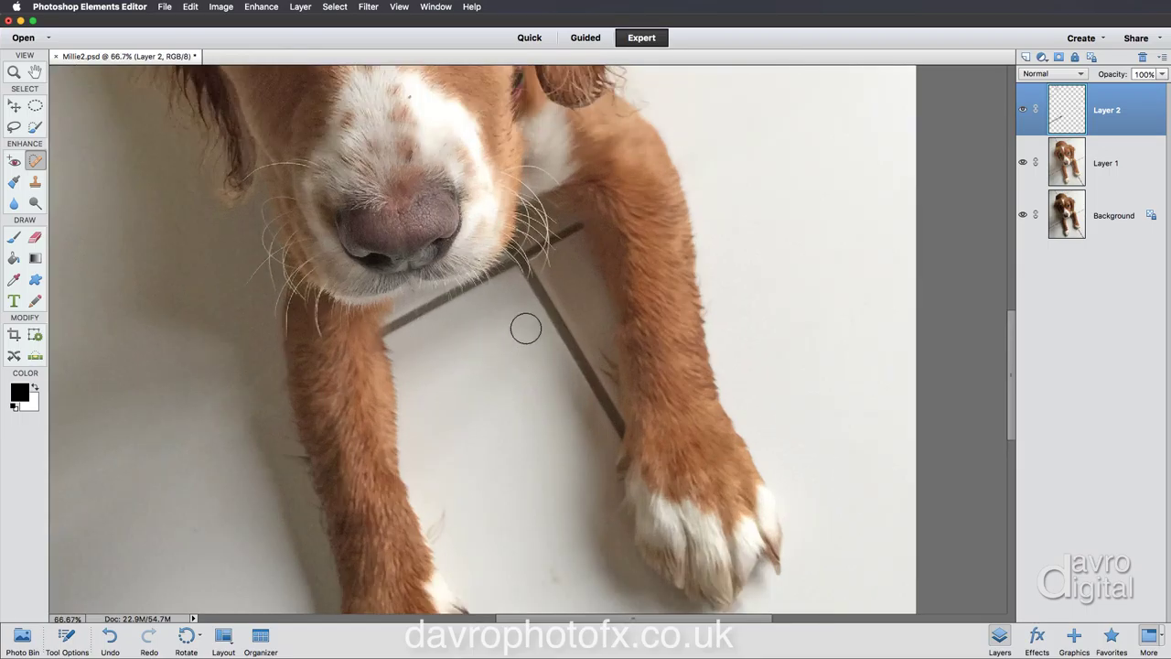
{"action": "left_click", "coordinate": [537, 293]}
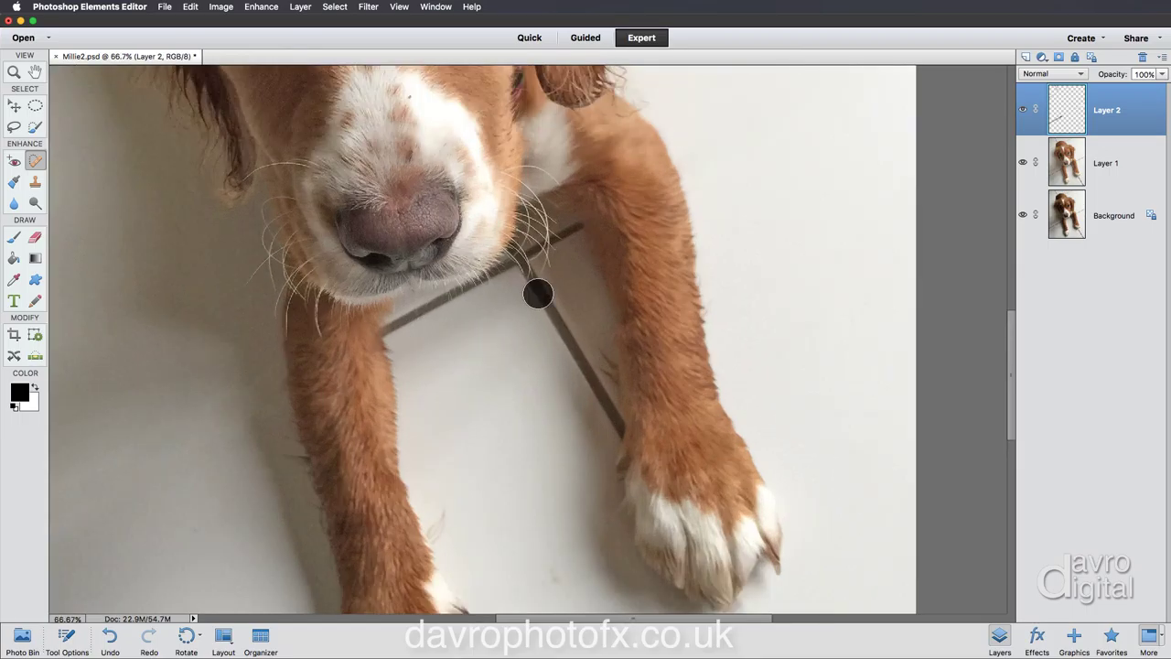
{"action": "left_click", "coordinate": [608, 423], "text": "shift"}
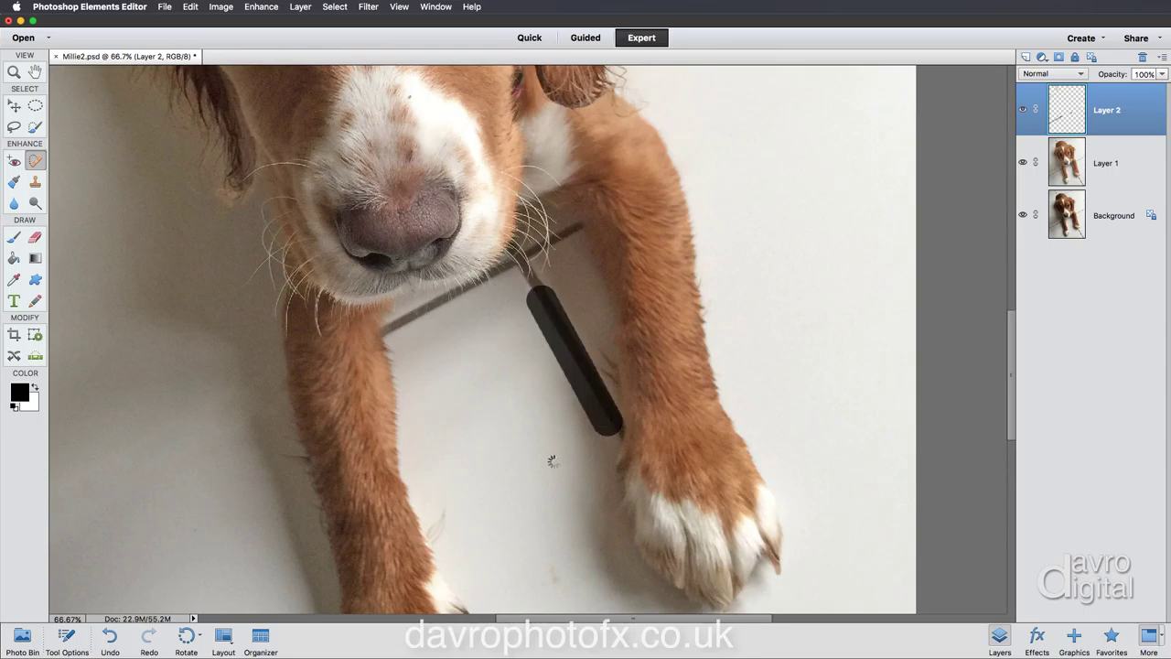
{"action": "left_click", "coordinate": [610, 432]}
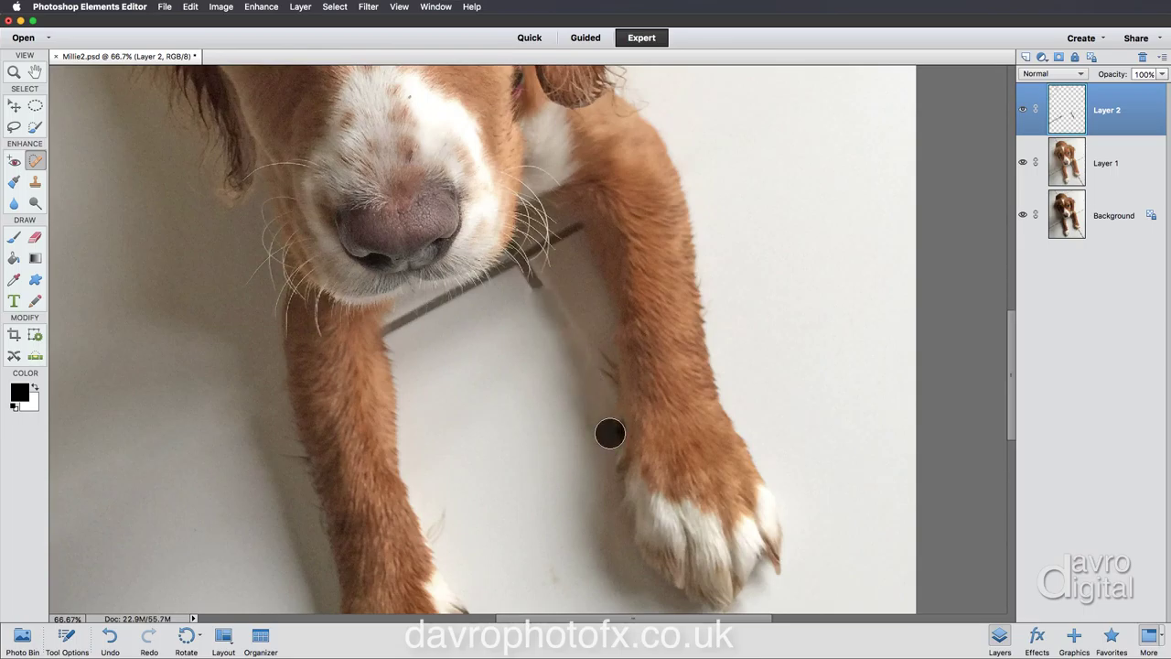
{"action": "left_click_drag", "start_coordinate": [562, 336], "coordinate": [543, 317]}
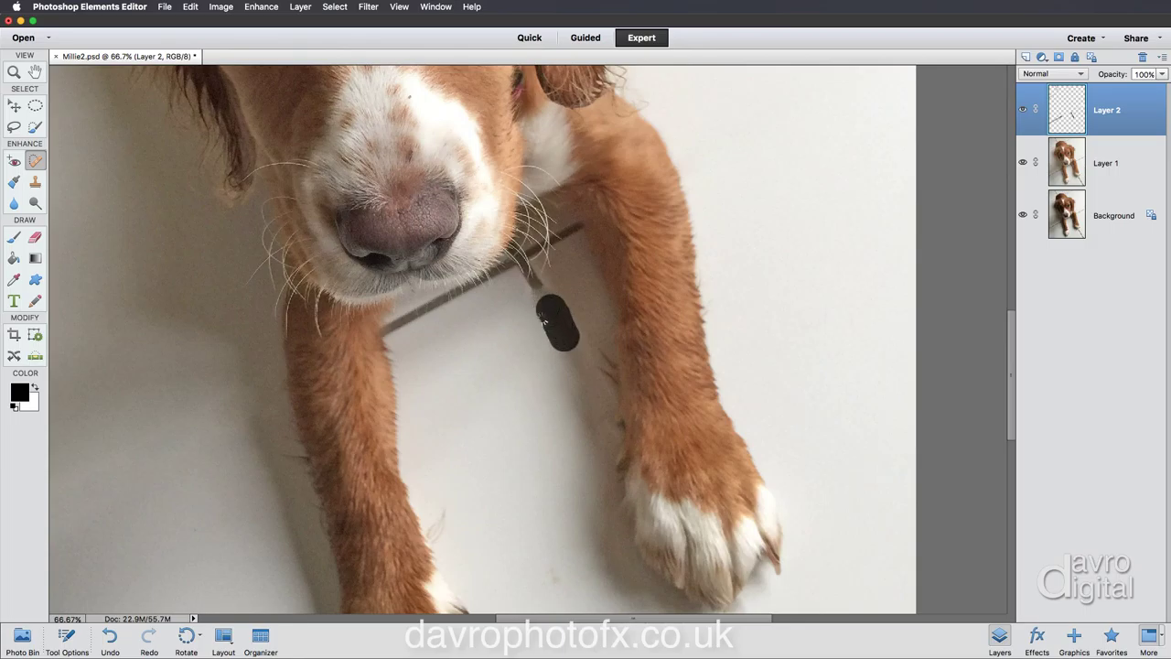
{"action": "left_click", "coordinate": [540, 289]}
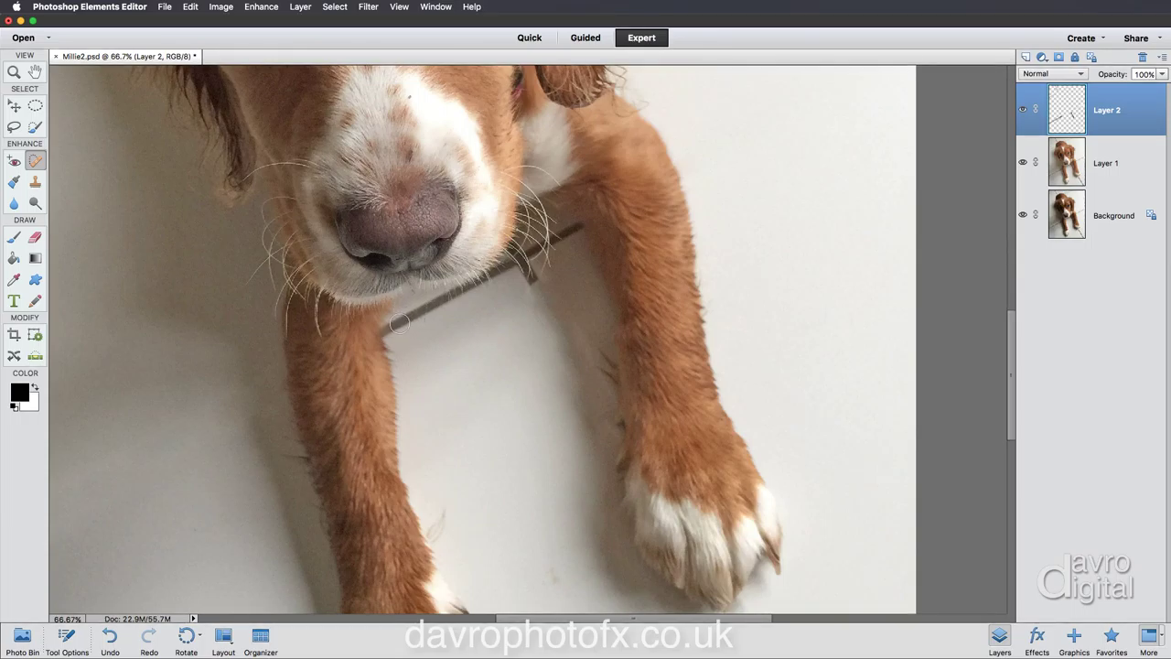
Heal away the tile line under the chin from the left-hand leg towards the whiskers, including the leftover spot
{"action": "left_click_drag", "start_coordinate": [393, 327], "coordinate": [435, 306]}
{"action": "left_click", "coordinate": [391, 330]}
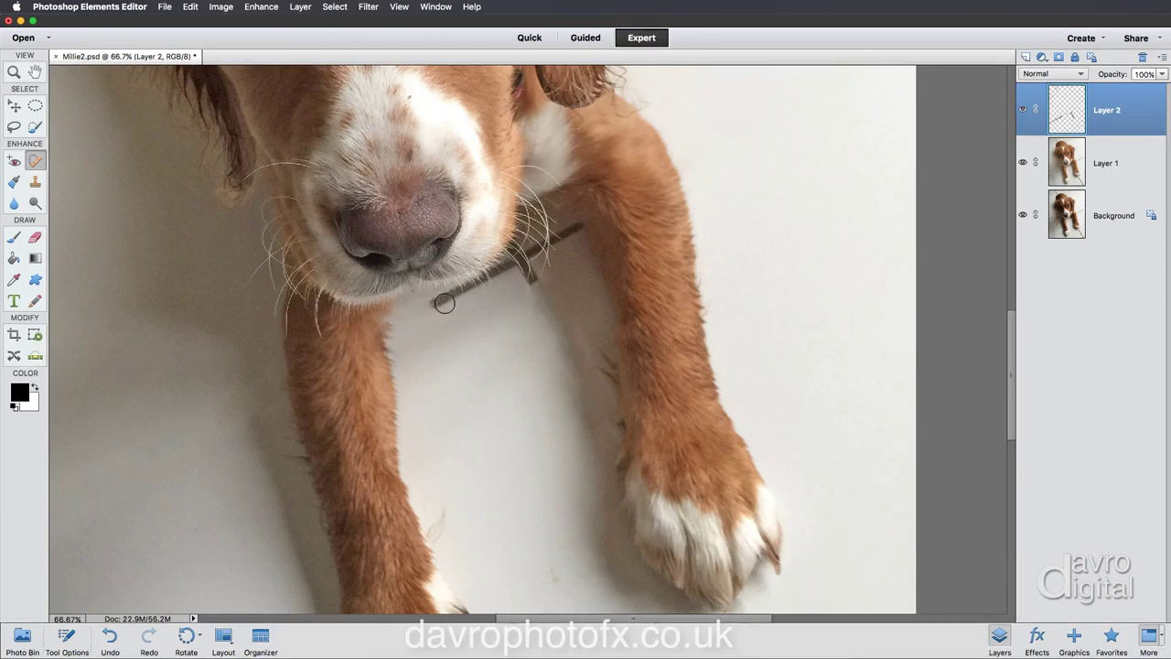
{"action": "left_click_drag", "start_coordinate": [440, 300], "coordinate": [495, 289]}
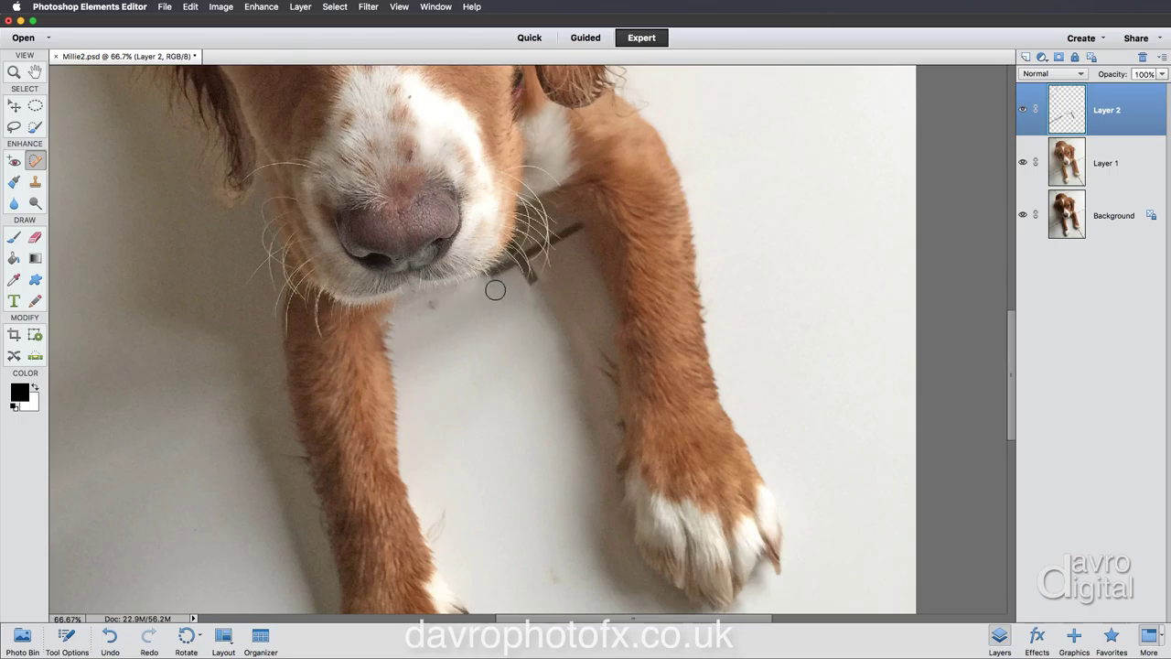
{"action": "left_click", "coordinate": [430, 301]}
Heal away the remaining tile line and dark spots beside the whiskers up to the right-hand leg
{"action": "left_click", "coordinate": [529, 278]}
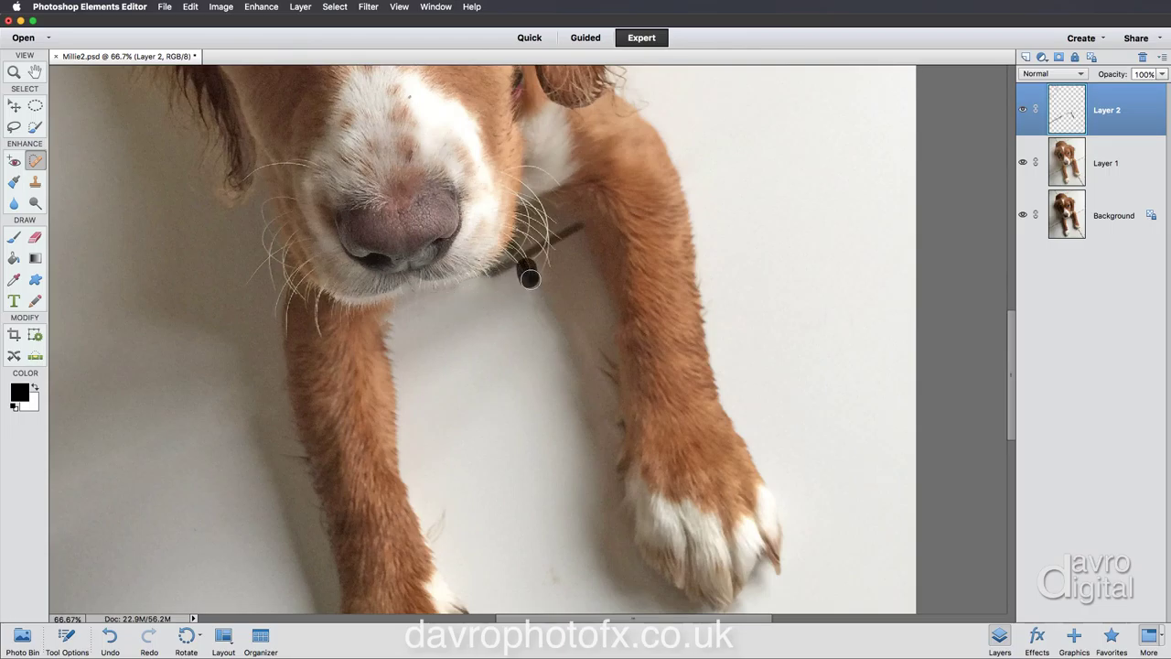
{"action": "left_click_drag", "start_coordinate": [497, 273], "coordinate": [559, 244]}
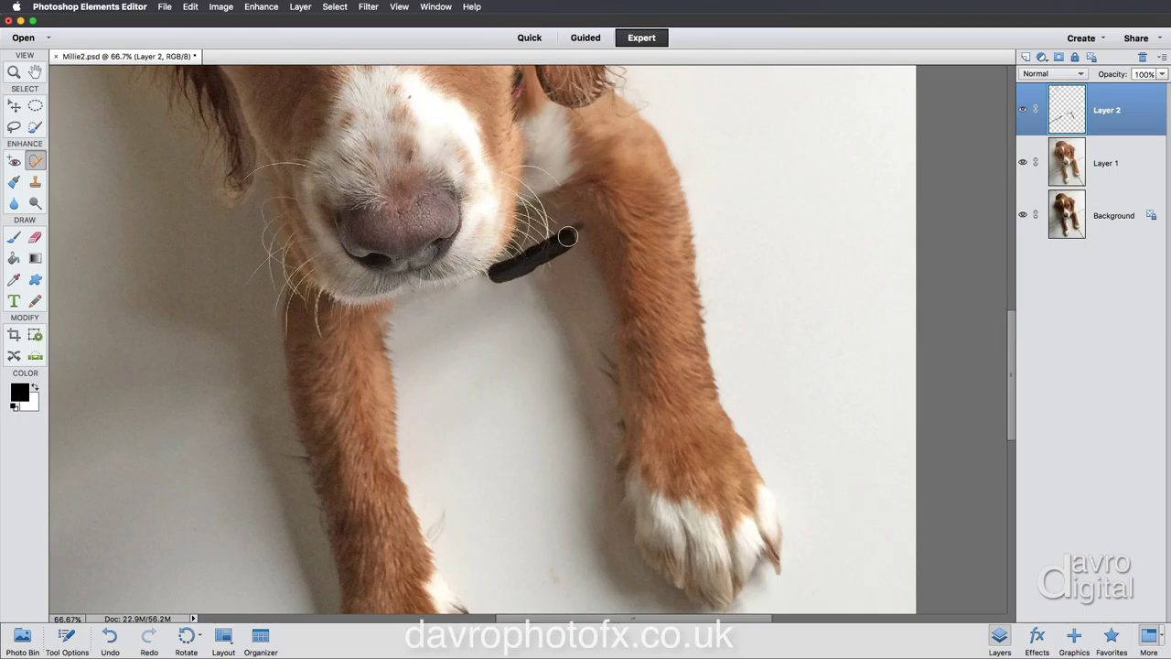
{"action": "left_click", "coordinate": [546, 261]}
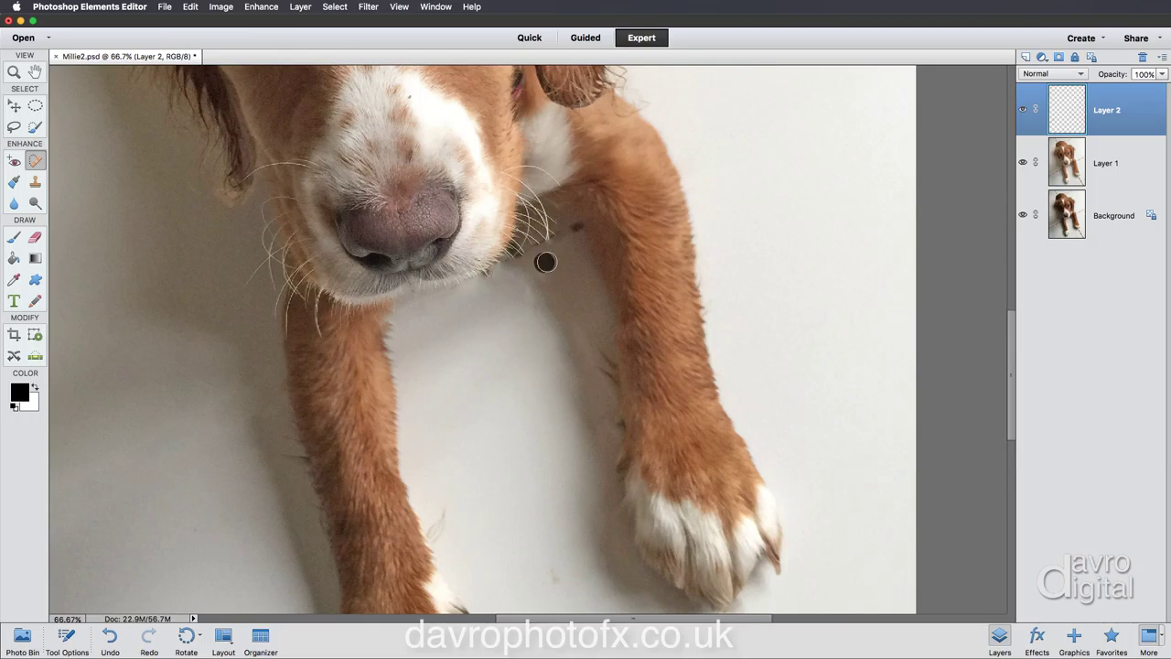
{"action": "left_click_drag", "start_coordinate": [571, 229], "coordinate": [536, 243]}
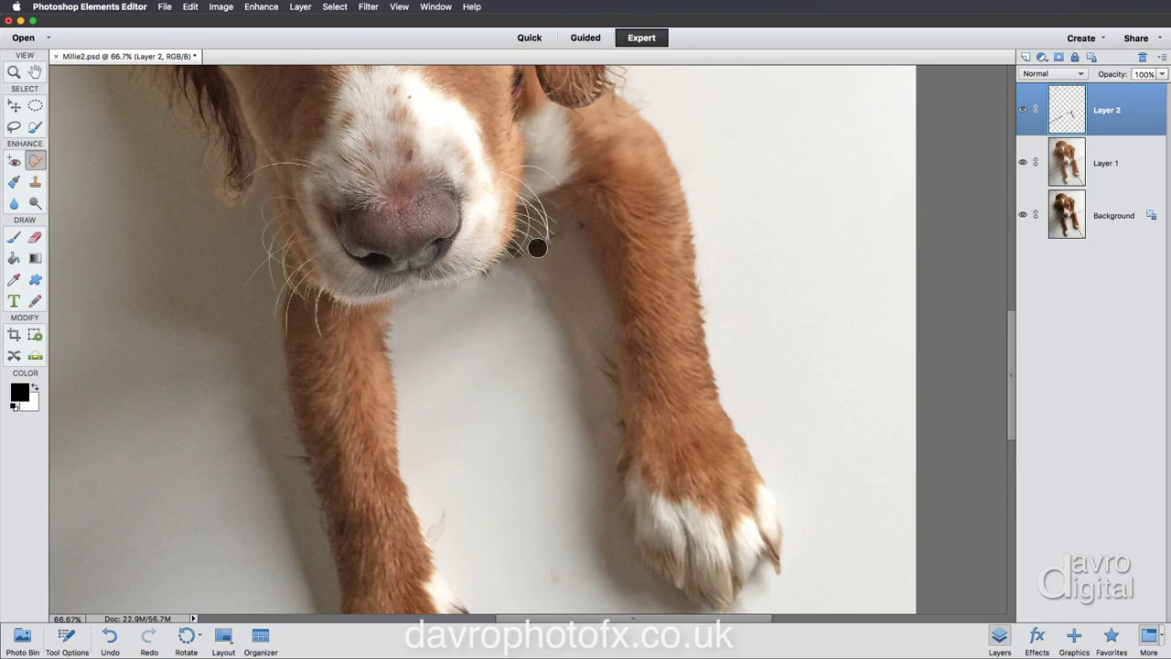
{"action": "left_click", "coordinate": [575, 227]}
{"action": "left_click", "coordinate": [543, 269]}
{"action": "left_click", "coordinate": [518, 260]}
Add an empty layer above Layer 2 and name it "painted"
{"action": "scroll", "coordinate": [557, 361], "scroll_direction": "down", "scroll_amount": 3}
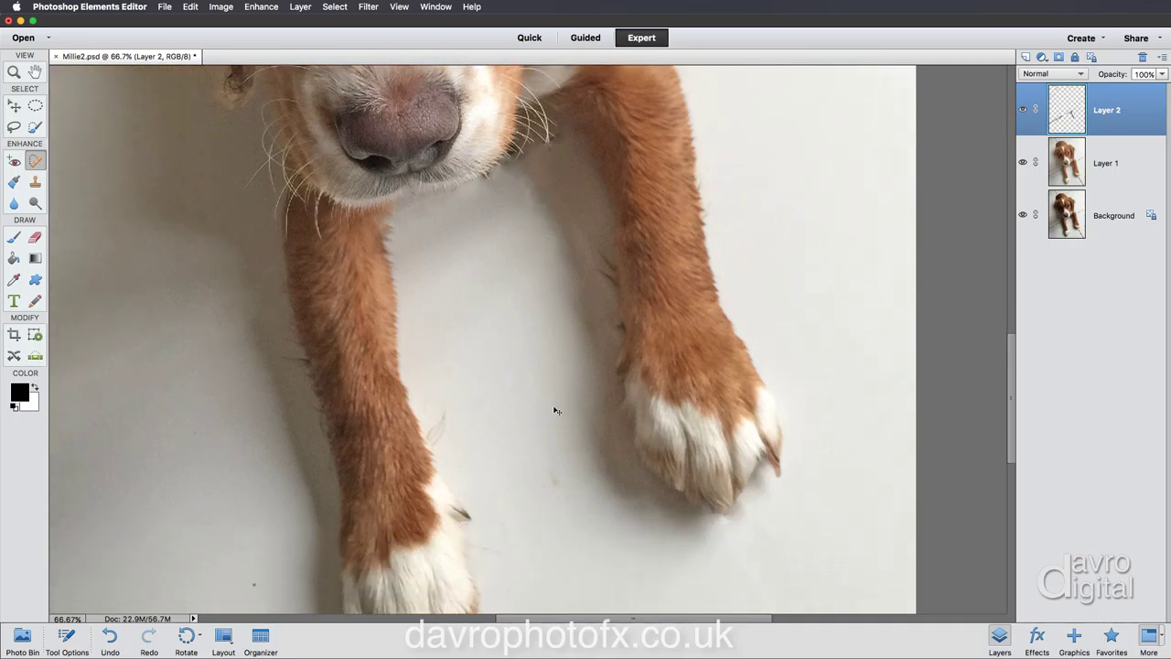
{"action": "key", "text": "ctrl+0"}
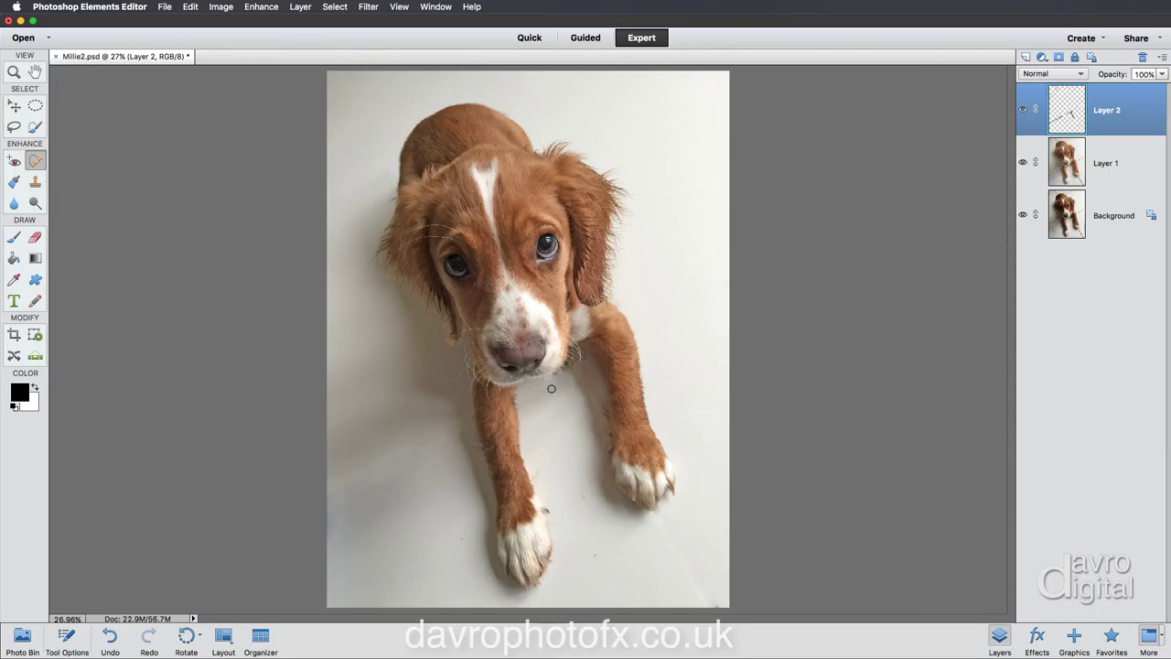
{"action": "left_click", "coordinate": [1025, 57]}
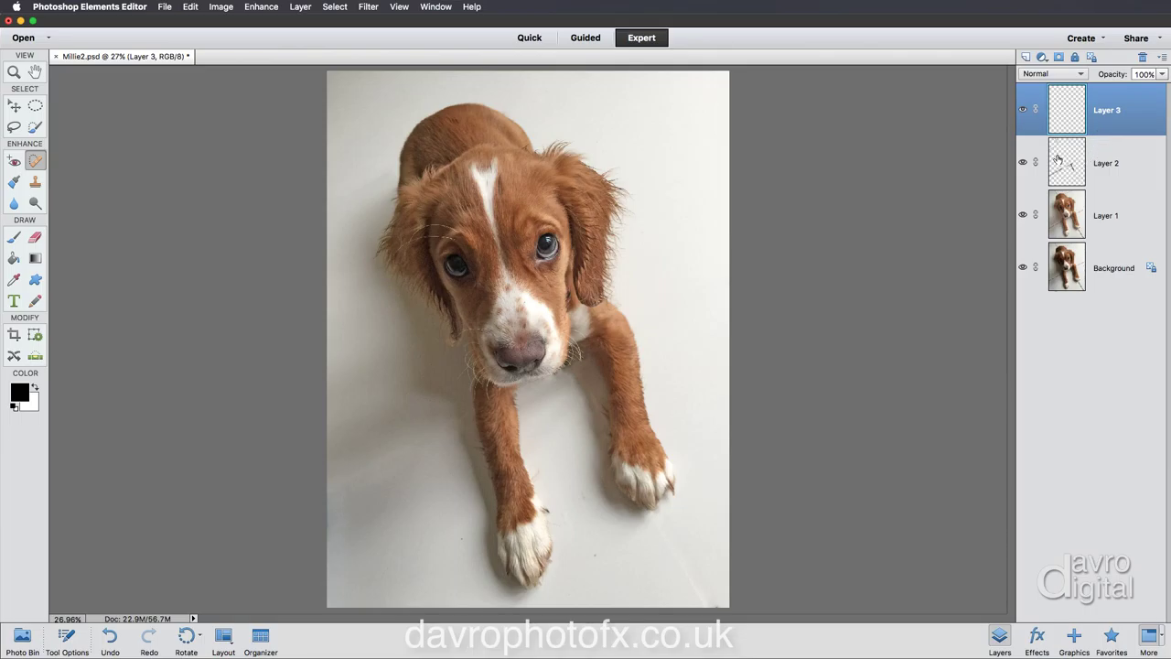
{"action": "double_click", "coordinate": [1106, 111]}
{"action": "type", "text": "painted"}
{"action": "key", "text": "Return"}
Set up the Brush tool with the soft round 300 px brush from Default Brushes
{"action": "left_click", "coordinate": [15, 237]}
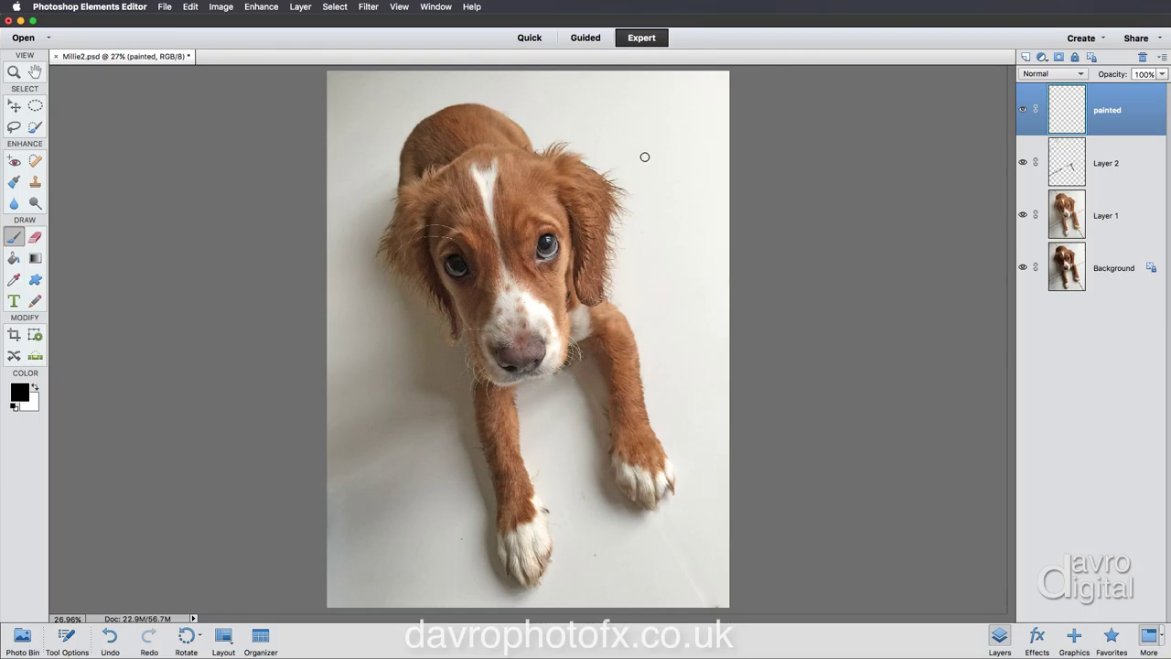
{"action": "left_click", "coordinate": [62, 639]}
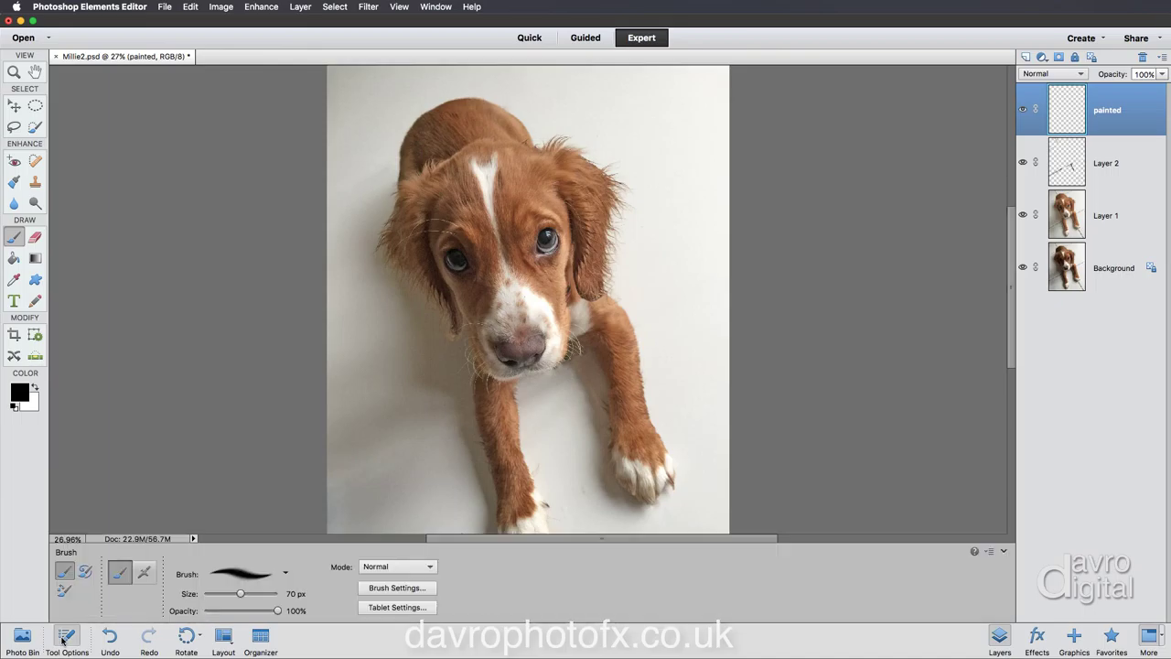
{"action": "left_click", "coordinate": [242, 573]}
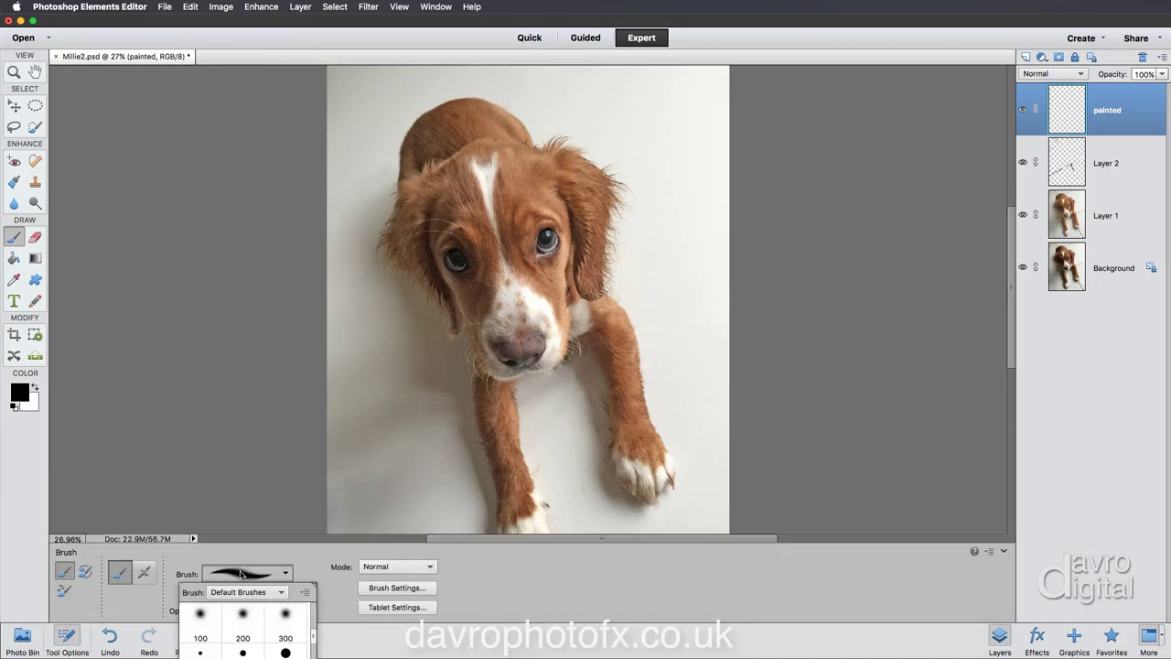
{"action": "left_click", "coordinate": [287, 623]}
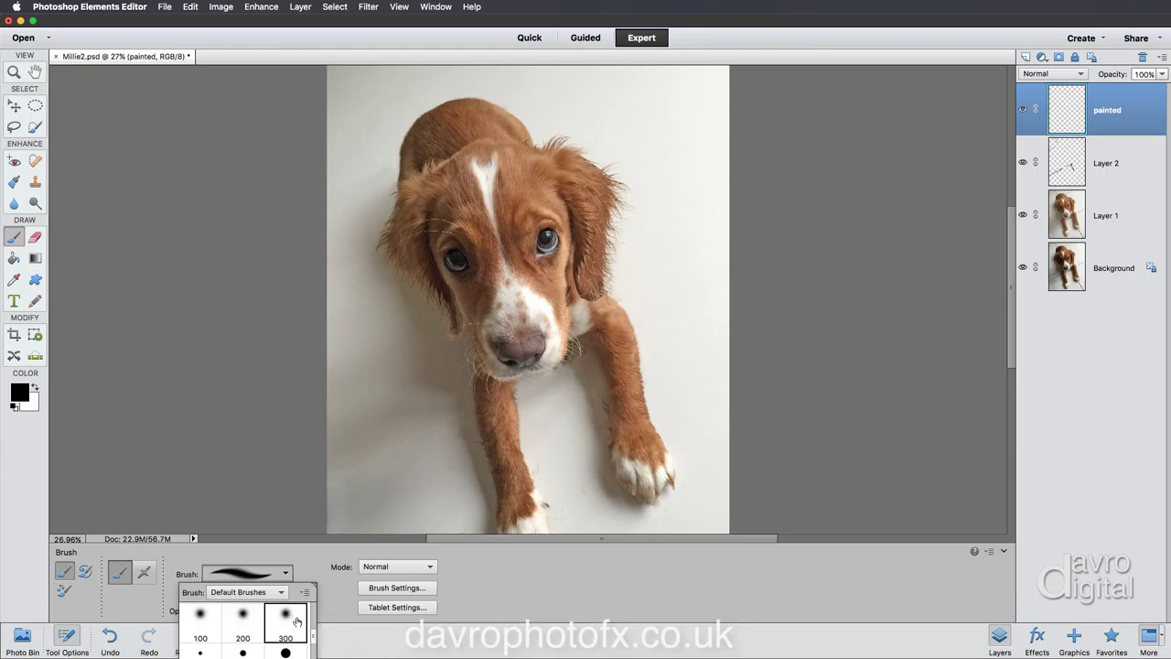
{"action": "left_click", "coordinate": [310, 567]}
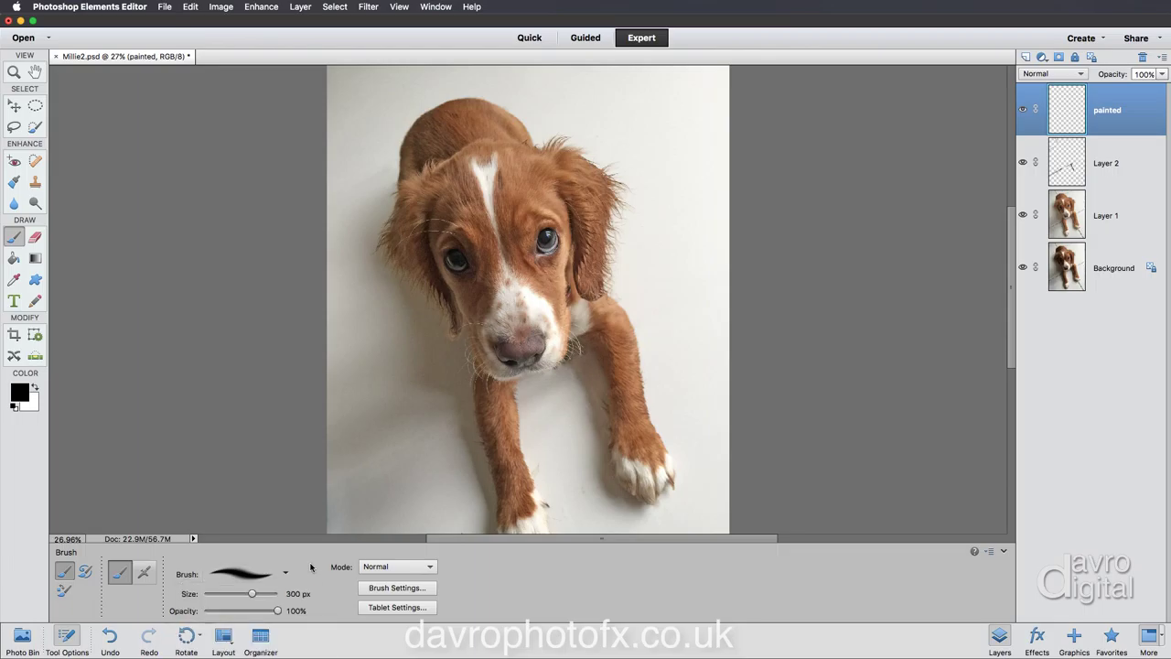
Sample the off-white background beside the puppy's head and paint it over the shadowed background above and along the puppy's left-hand side
{"action": "scroll", "coordinate": [512, 302], "scroll_direction": "right", "scroll_amount": 5}
{"action": "scroll", "coordinate": [513, 302], "scroll_direction": "up", "scroll_amount": 2}
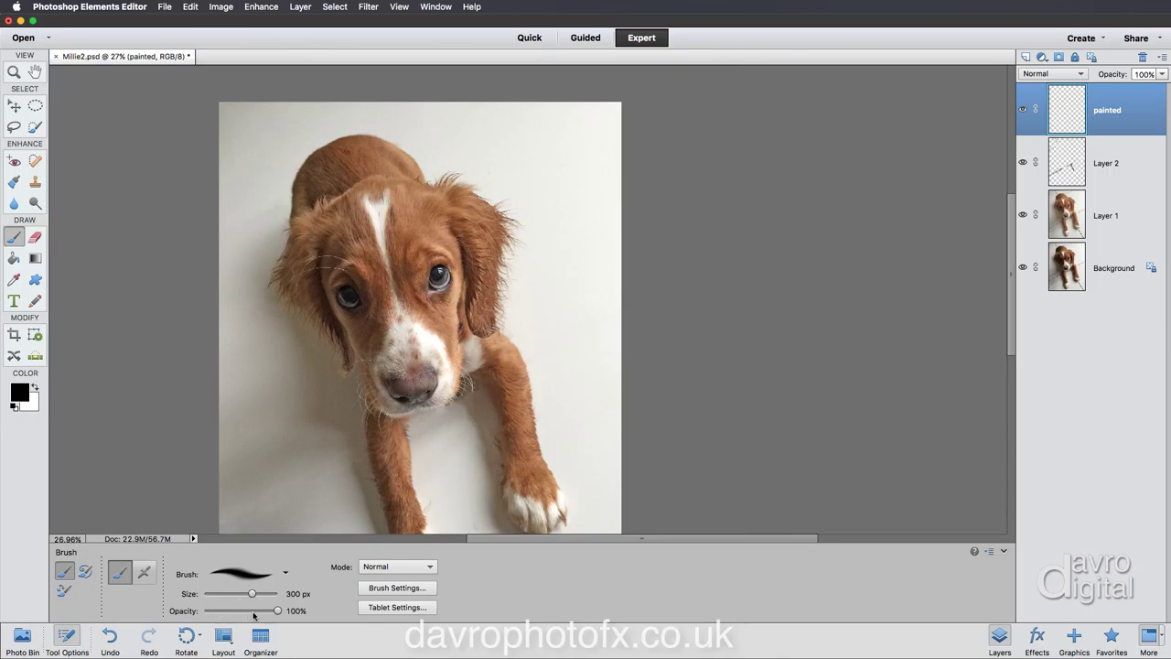
{"action": "left_click", "coordinate": [69, 635]}
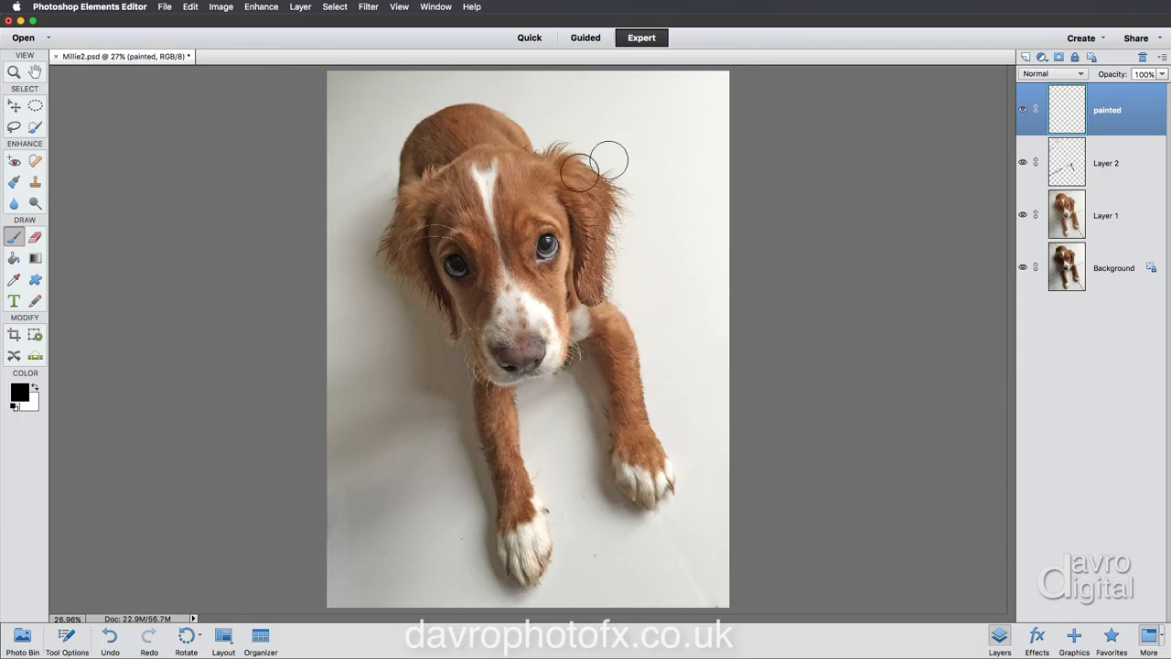
{"action": "left_click", "coordinate": [665, 132], "text": "alt"}
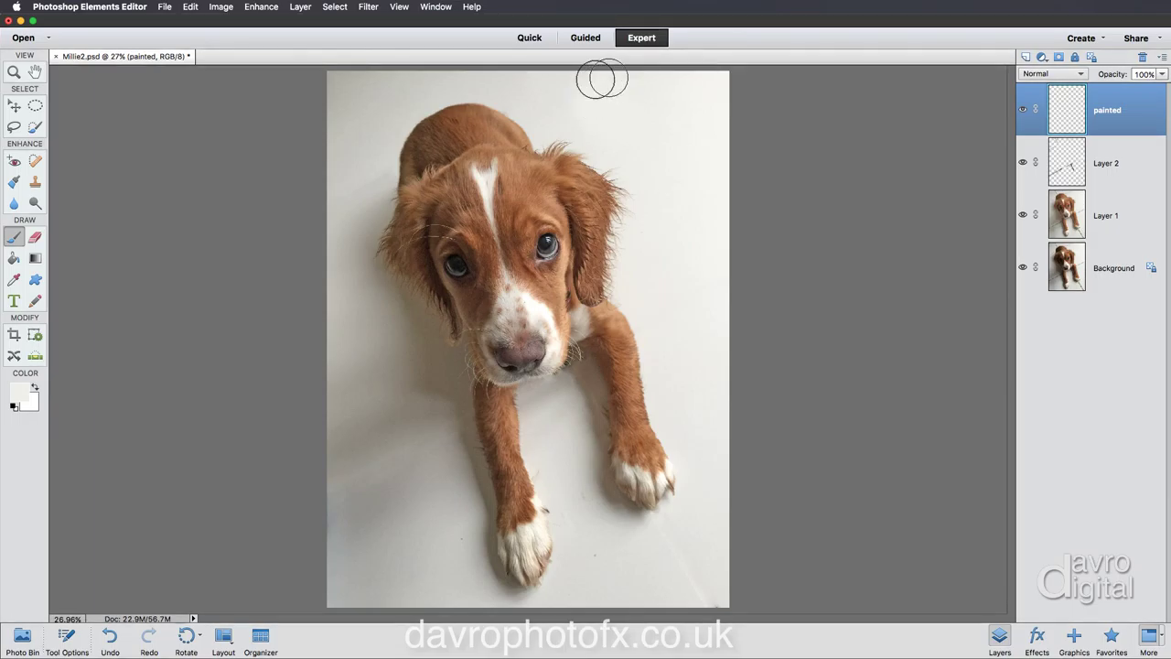
{"action": "mouse_move", "coordinate": [601, 79]}
{"action": "left_mouse_down"}
{"action": "mouse_move", "coordinate": [345, 82]}
{"action": "mouse_move", "coordinate": [320, 92]}
{"action": "mouse_move", "coordinate": [437, 89]}
{"action": "mouse_move", "coordinate": [393, 108]}
{"action": "mouse_move", "coordinate": [372, 141]}
{"action": "mouse_move", "coordinate": [361, 116]}
{"action": "mouse_move", "coordinate": [342, 130]}
{"action": "mouse_move", "coordinate": [368, 163]}
{"action": "mouse_move", "coordinate": [326, 115]}
{"action": "mouse_move", "coordinate": [375, 165]}
{"action": "mouse_move", "coordinate": [357, 202]}
{"action": "mouse_move", "coordinate": [345, 177]}
{"action": "mouse_move", "coordinate": [346, 225]}
{"action": "mouse_move", "coordinate": [369, 193]}
{"action": "mouse_move", "coordinate": [372, 203]}
{"action": "mouse_move", "coordinate": [353, 263]}
{"action": "mouse_move", "coordinate": [347, 241]}
{"action": "mouse_move", "coordinate": [330, 266]}
{"action": "mouse_move", "coordinate": [355, 274]}
{"action": "mouse_move", "coordinate": [398, 344]}
{"action": "mouse_move", "coordinate": [332, 316]}
{"action": "mouse_move", "coordinate": [390, 368]}
{"action": "mouse_move", "coordinate": [405, 360]}
{"action": "mouse_move", "coordinate": [418, 376]}
{"action": "mouse_move", "coordinate": [436, 449]}
{"action": "mouse_move", "coordinate": [330, 404]}
{"action": "mouse_move", "coordinate": [358, 405]}
{"action": "mouse_move", "coordinate": [420, 465]}
{"action": "mouse_move", "coordinate": [429, 447]}
{"action": "mouse_move", "coordinate": [444, 452]}
{"action": "mouse_move", "coordinate": [457, 540]}
{"action": "mouse_move", "coordinate": [518, 613]}
{"action": "left_mouse_up"}
{"action": "mouse_move", "coordinate": [429, 538]}
{"action": "left_mouse_down"}
{"action": "mouse_move", "coordinate": [416, 468]}
{"action": "mouse_move", "coordinate": [419, 550]}
{"action": "mouse_move", "coordinate": [373, 449]}
{"action": "mouse_move", "coordinate": [360, 508]}
{"action": "mouse_move", "coordinate": [346, 512]}
{"action": "mouse_move", "coordinate": [314, 436]}
{"action": "left_mouse_up"}
{"action": "mouse_move", "coordinate": [317, 496]}
{"action": "left_mouse_down"}
{"action": "mouse_move", "coordinate": [337, 600]}
{"action": "mouse_move", "coordinate": [359, 539]}
{"action": "mouse_move", "coordinate": [399, 601]}
{"action": "mouse_move", "coordinate": [378, 534]}
{"action": "mouse_move", "coordinate": [452, 606]}
{"action": "mouse_move", "coordinate": [505, 613]}
{"action": "mouse_move", "coordinate": [359, 606]}
{"action": "mouse_move", "coordinate": [365, 590]}
{"action": "mouse_move", "coordinate": [317, 531]}
{"action": "mouse_move", "coordinate": [337, 273]}
{"action": "mouse_move", "coordinate": [402, 326]}
{"action": "mouse_move", "coordinate": [440, 427]}
{"action": "left_mouse_up"}
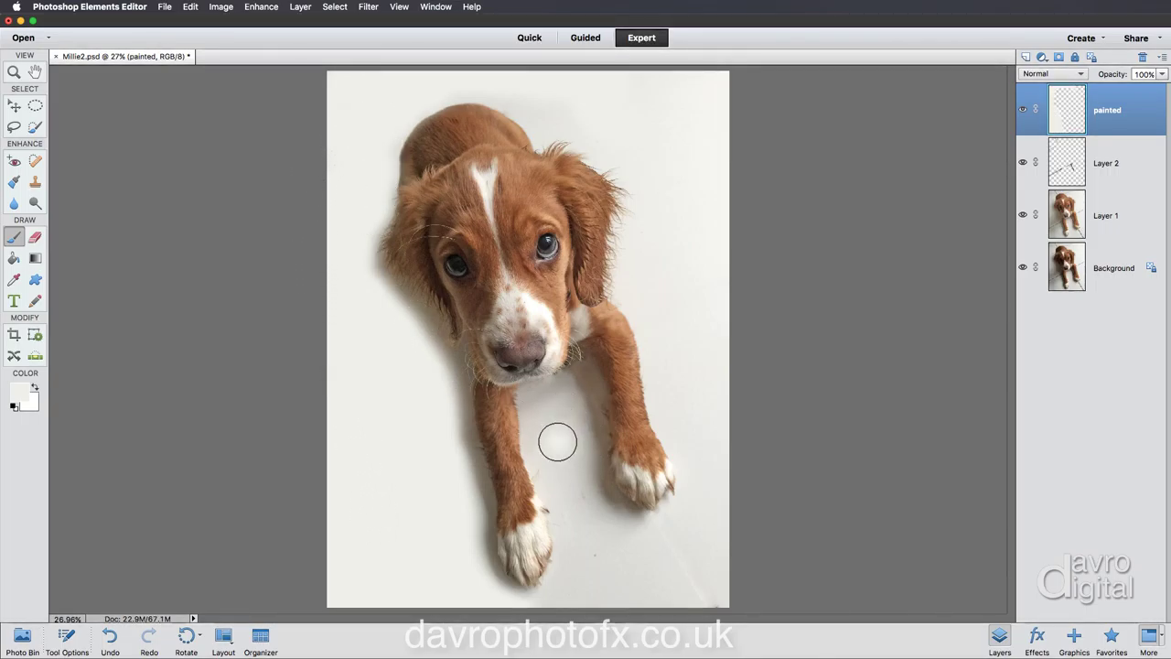
Paint the off-white colour over the background between the front legs, beside the right-hand leg and below the paws
{"action": "mouse_move", "coordinate": [603, 526]}
{"action": "left_mouse_down"}
{"action": "mouse_move", "coordinate": [664, 540]}
{"action": "mouse_move", "coordinate": [700, 588]}
{"action": "mouse_move", "coordinate": [684, 579]}
{"action": "mouse_move", "coordinate": [701, 570]}
{"action": "mouse_move", "coordinate": [708, 485]}
{"action": "left_mouse_up"}
{"action": "left_click_drag", "start_coordinate": [698, 440], "coordinate": [674, 374]}
{"action": "mouse_move", "coordinate": [653, 566]}
{"action": "left_mouse_down"}
{"action": "mouse_move", "coordinate": [622, 595]}
{"action": "mouse_move", "coordinate": [590, 546]}
{"action": "mouse_move", "coordinate": [573, 596]}
{"action": "mouse_move", "coordinate": [540, 608]}
{"action": "mouse_move", "coordinate": [590, 600]}
{"action": "mouse_move", "coordinate": [592, 578]}
{"action": "mouse_move", "coordinate": [543, 428]}
{"action": "mouse_move", "coordinate": [542, 412]}
{"action": "mouse_move", "coordinate": [566, 397]}
{"action": "mouse_move", "coordinate": [544, 401]}
{"action": "mouse_move", "coordinate": [576, 402]}
{"action": "mouse_move", "coordinate": [583, 490]}
{"action": "mouse_move", "coordinate": [605, 522]}
{"action": "mouse_move", "coordinate": [632, 533]}
{"action": "mouse_move", "coordinate": [586, 503]}
{"action": "mouse_move", "coordinate": [580, 378]}
{"action": "mouse_move", "coordinate": [537, 406]}
{"action": "mouse_move", "coordinate": [575, 533]}
{"action": "mouse_move", "coordinate": [574, 565]}
{"action": "mouse_move", "coordinate": [546, 601]}
{"action": "left_mouse_up"}
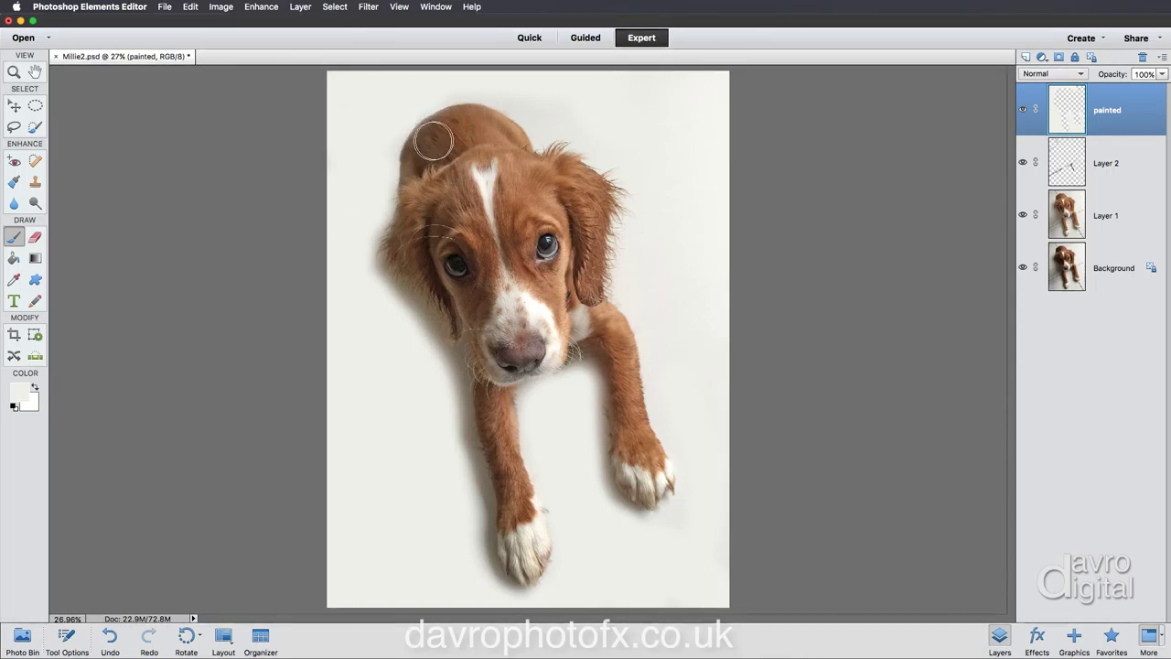
Try erasing the paint from the shadow between the left-hand ear and front leg, then return to the Brush tool
{"action": "left_click", "coordinate": [37, 239]}
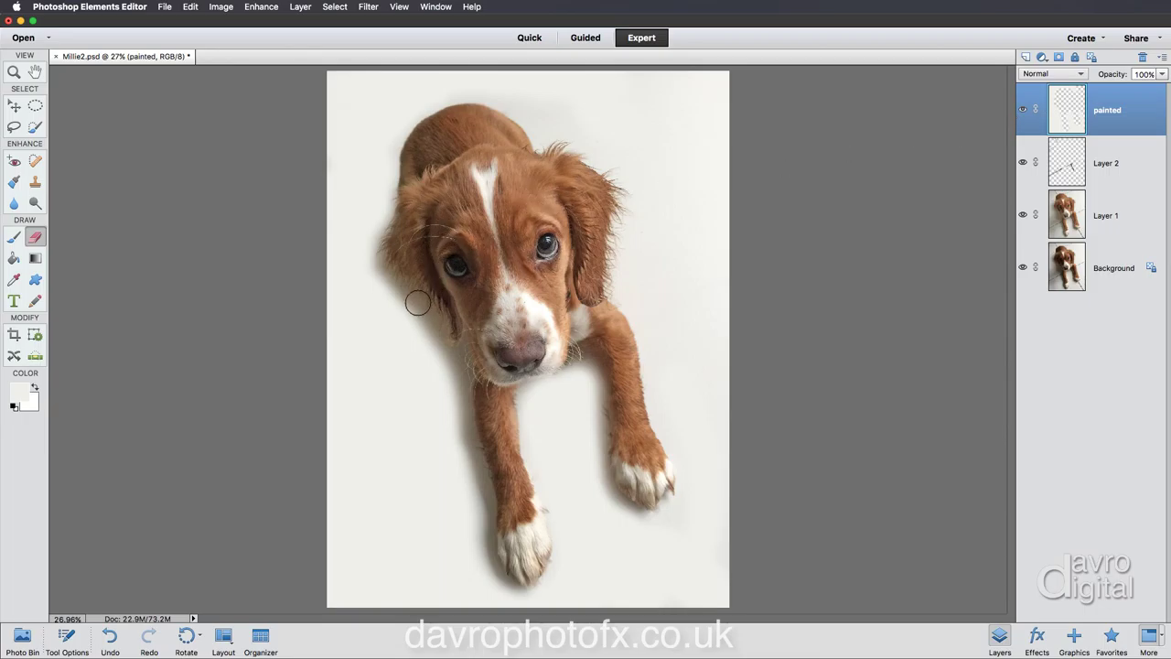
{"action": "mouse_move", "coordinate": [417, 303]}
{"action": "left_mouse_down"}
{"action": "mouse_move", "coordinate": [455, 375]}
{"action": "mouse_move", "coordinate": [454, 415]}
{"action": "mouse_move", "coordinate": [412, 290]}
{"action": "mouse_move", "coordinate": [458, 436]}
{"action": "left_mouse_up"}
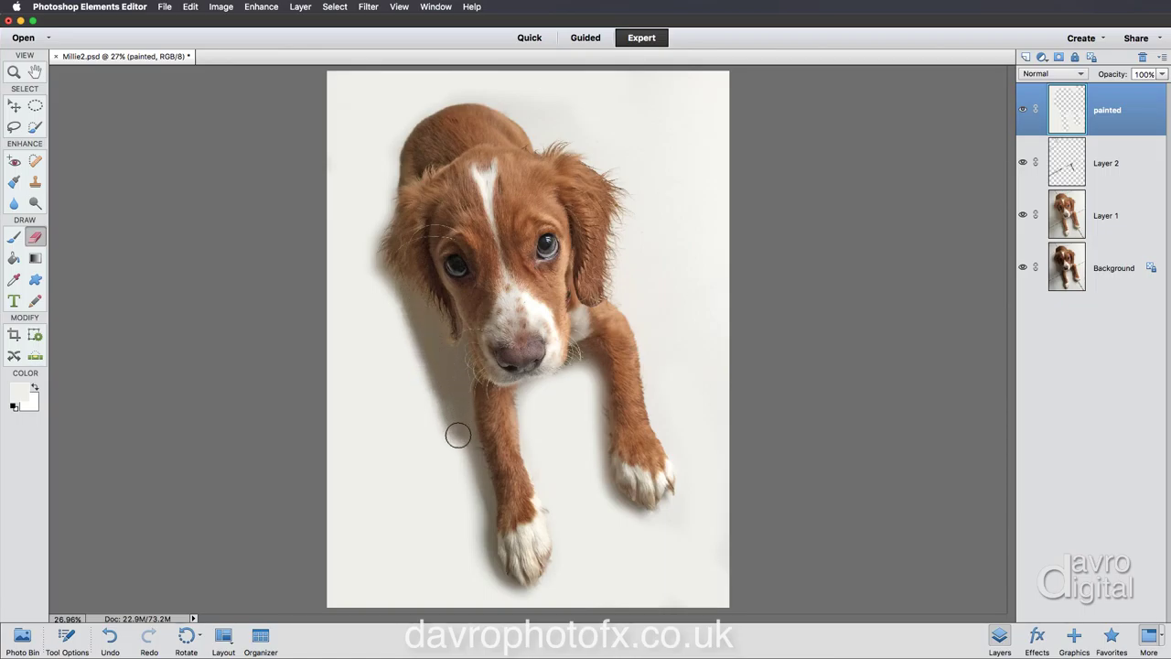
{"action": "left_click", "coordinate": [12, 238]}
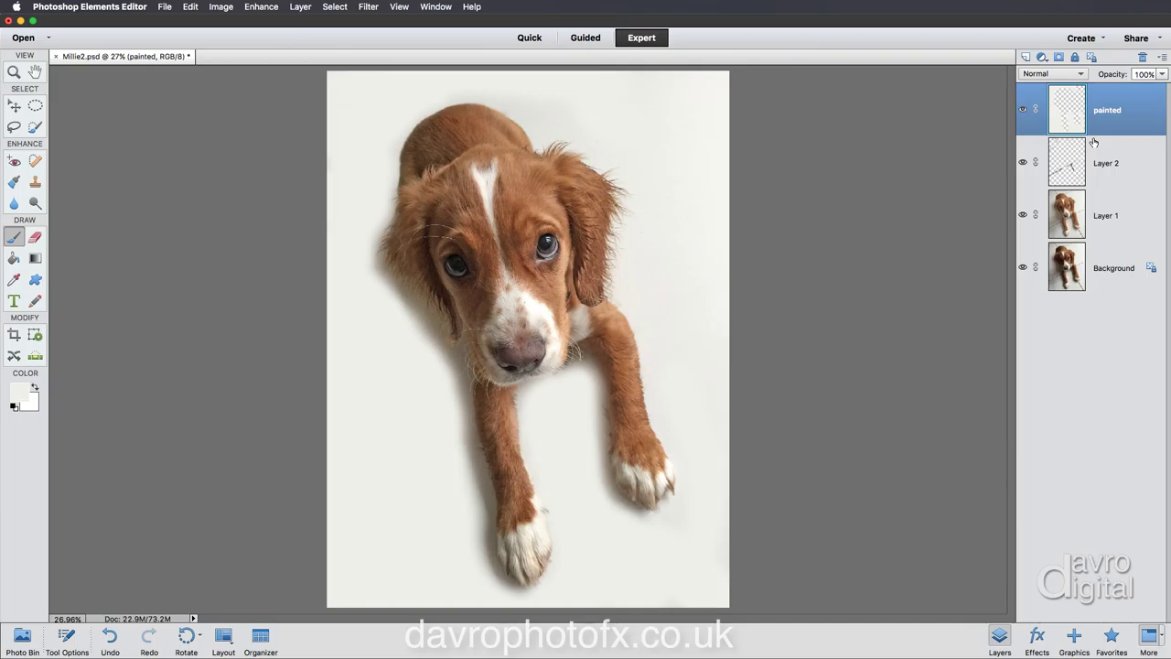
Add a layer named "effect" above the painted layer and stamp a merged copy of all visible layers into it
{"action": "left_click", "coordinate": [1025, 57]}
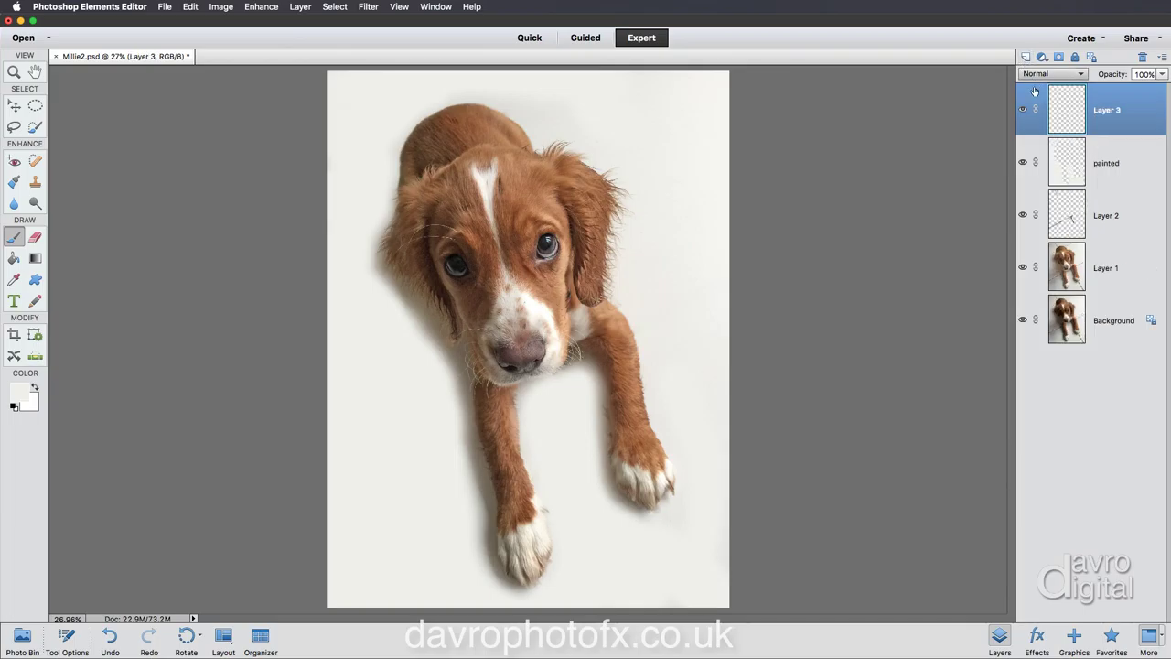
{"action": "double_click", "coordinate": [1111, 110]}
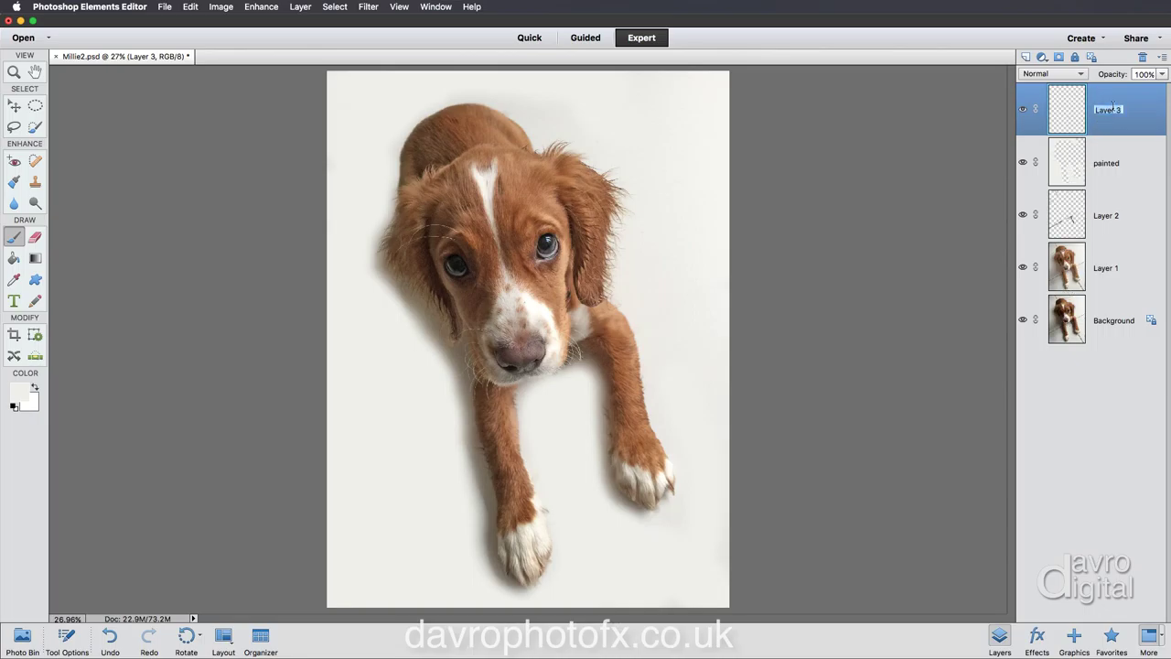
{"action": "type", "text": "effect"}
{"action": "key", "text": "Return"}
{"action": "left_click", "coordinate": [298, 7]}
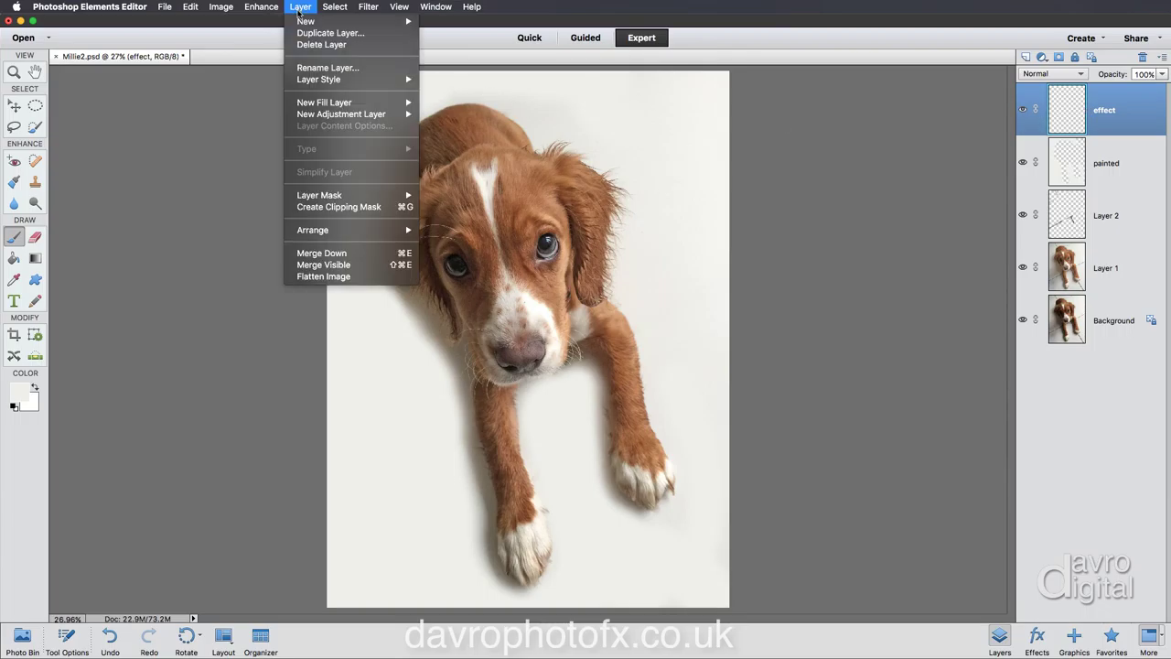
{"action": "left_click", "coordinate": [311, 265], "text": "alt"}
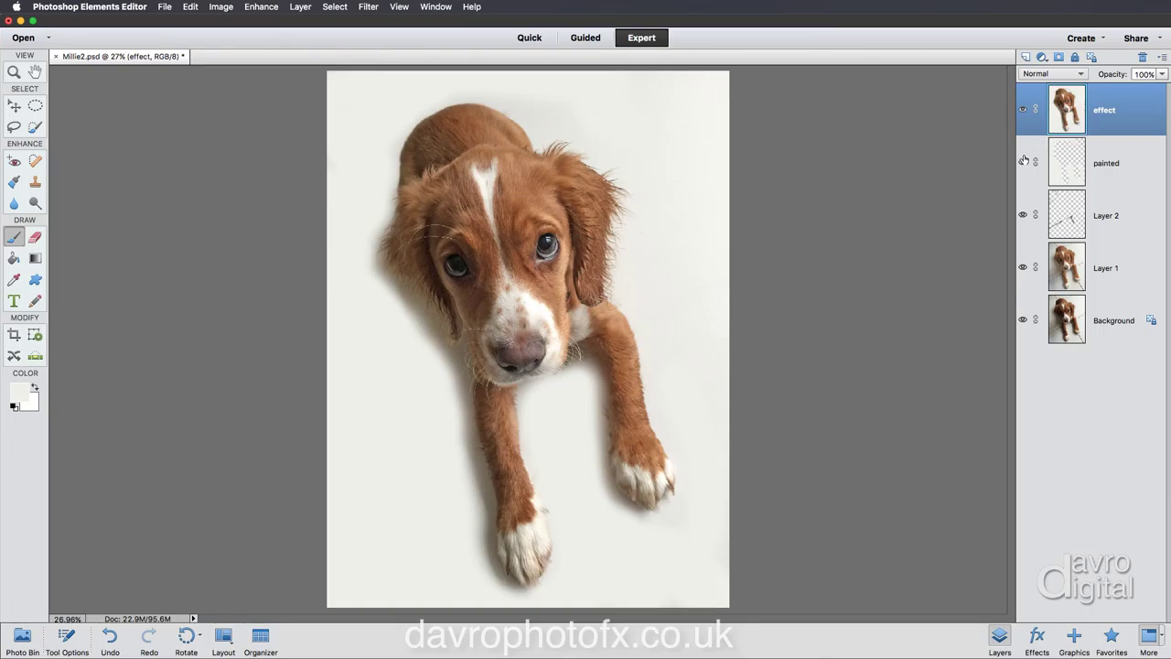
Compare the effect layer with the layers beneath it by toggling their visibility, leaving all layers shown
{"action": "left_click", "coordinate": [1023, 110]}
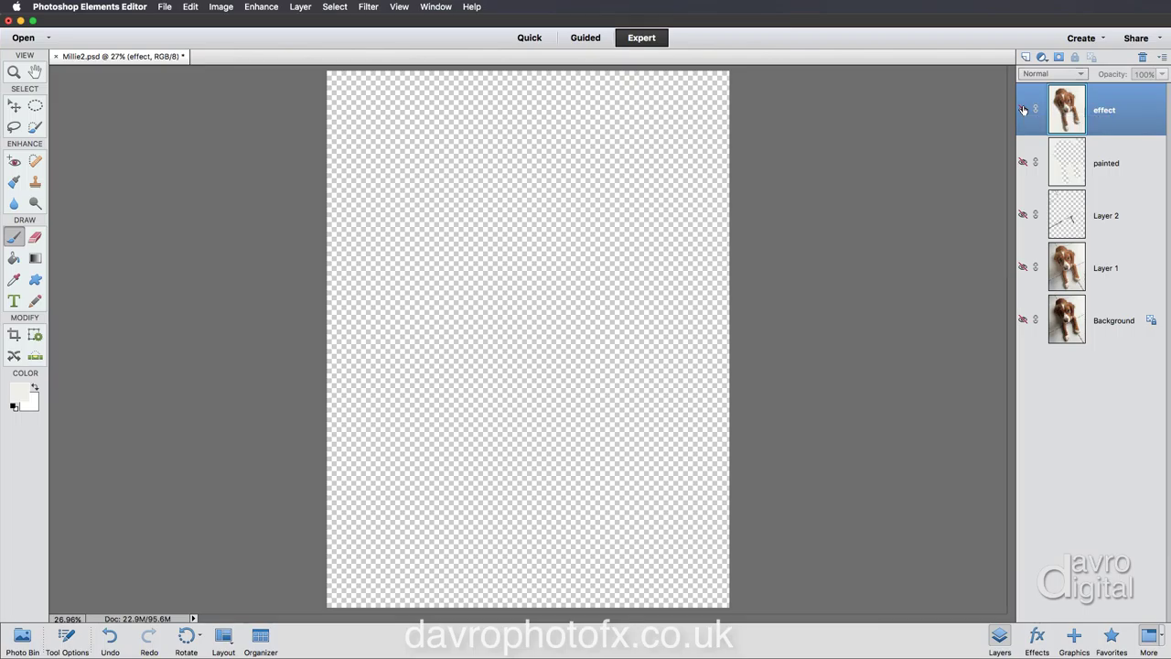
{"action": "left_click", "coordinate": [1023, 110]}
{"action": "left_click", "coordinate": [1023, 110]}
{"action": "left_click", "coordinate": [1022, 319]}
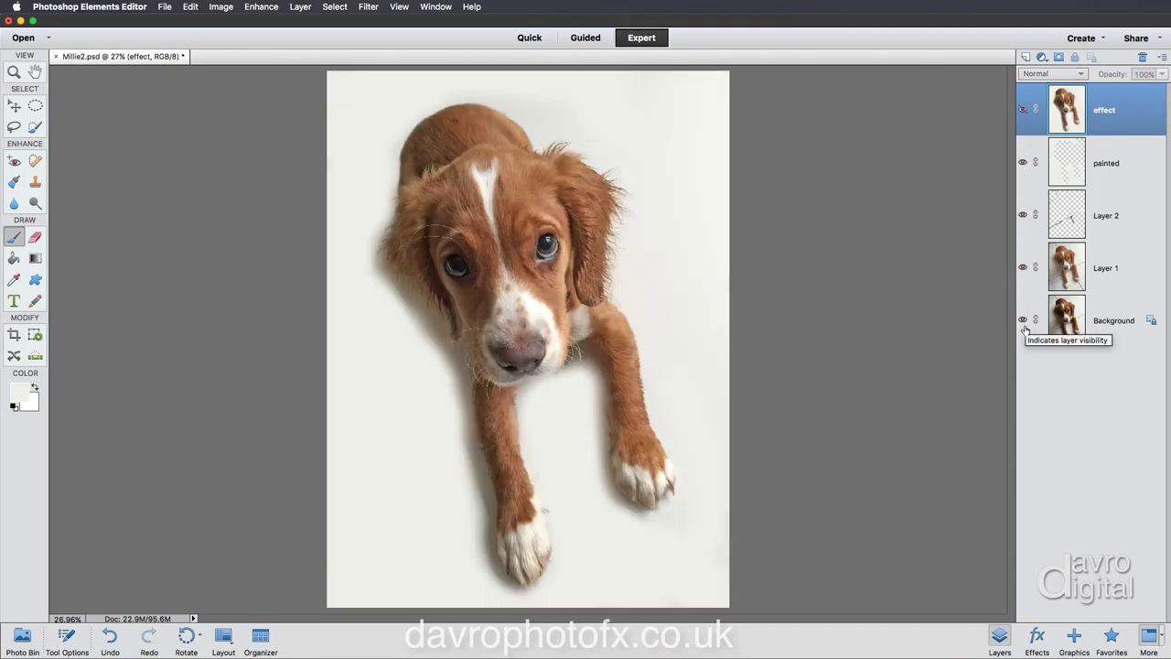
{"action": "left_click", "coordinate": [1023, 111]}
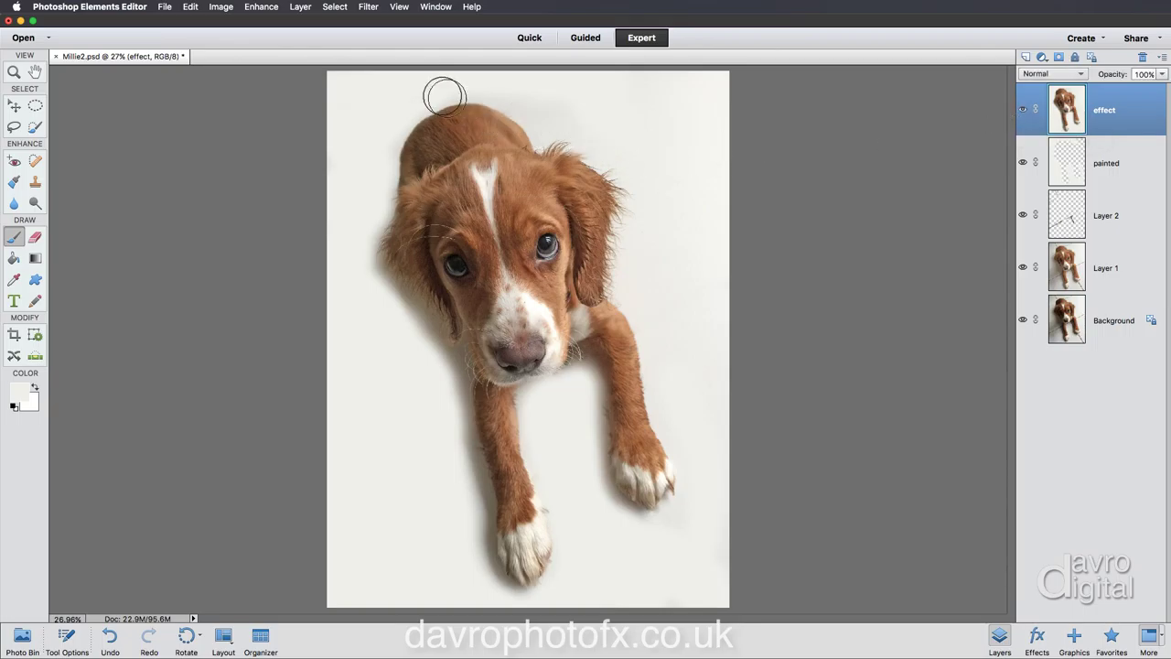
Open the effect layer in the Topaz Simplify 4 filter and preview the puppy's eyes at 100%
{"action": "left_click", "coordinate": [367, 6]}
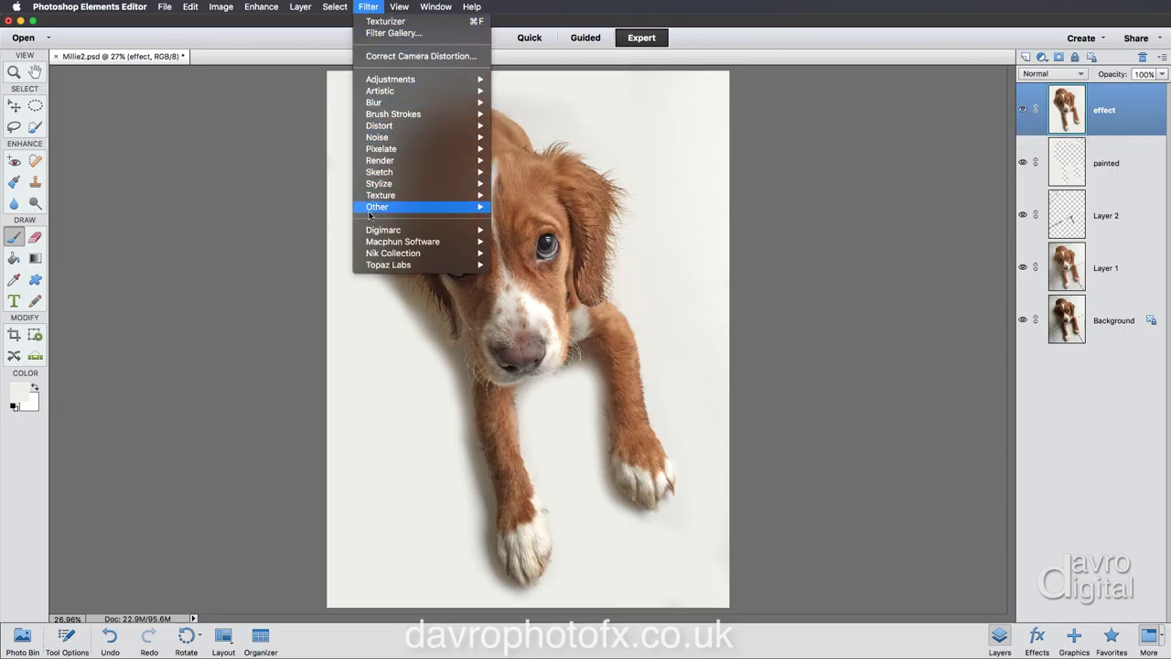
{"action": "mouse_move", "coordinate": [369, 258]}
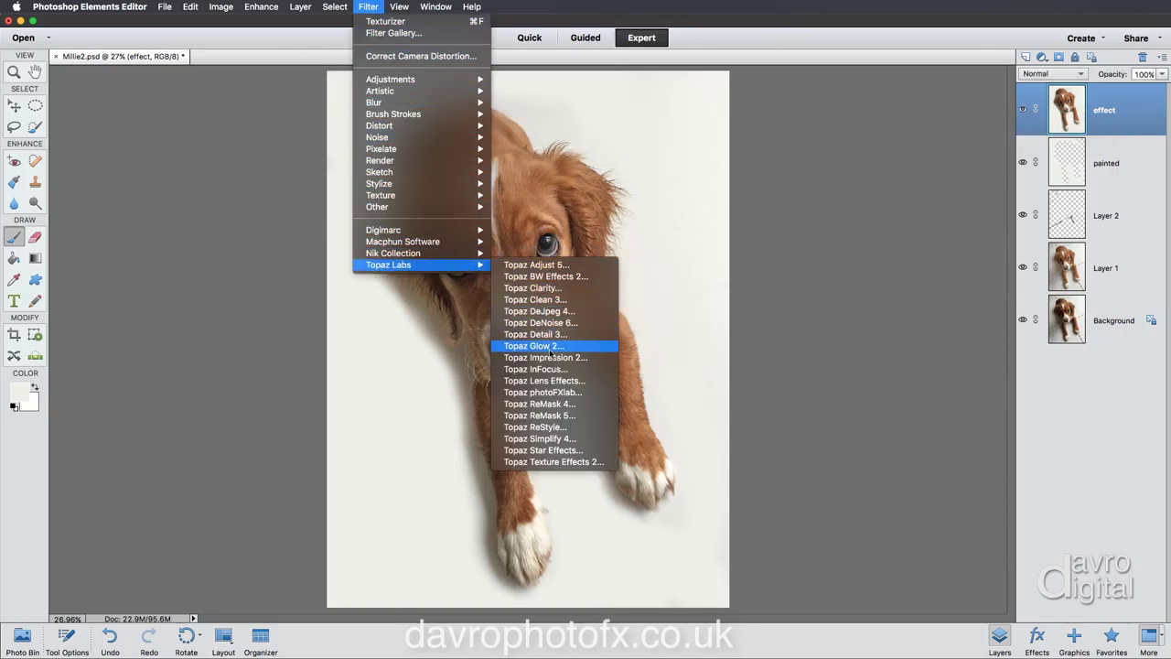
{"action": "left_click", "coordinate": [578, 442]}
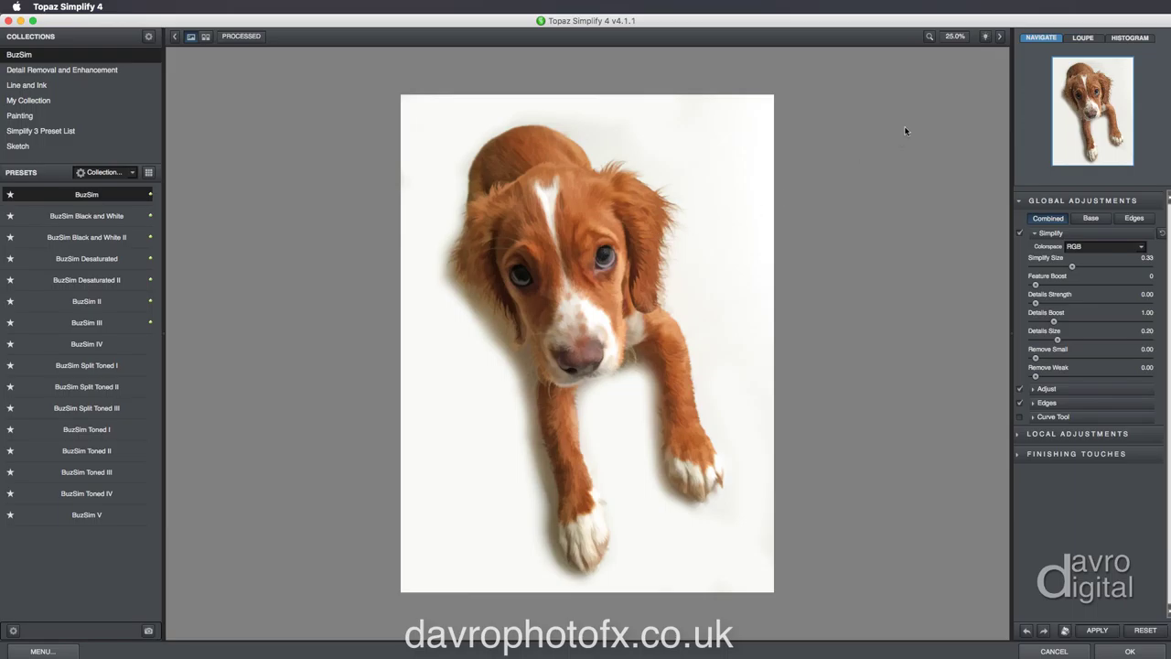
{"action": "left_click", "coordinate": [956, 37]}
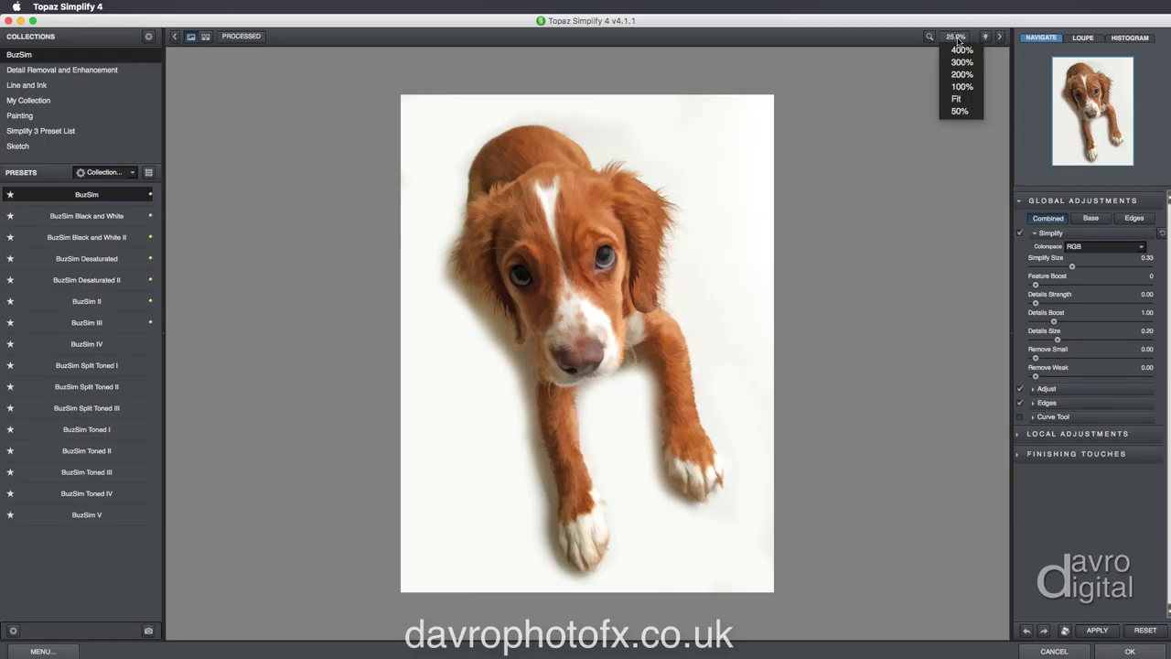
{"action": "left_click", "coordinate": [959, 88]}
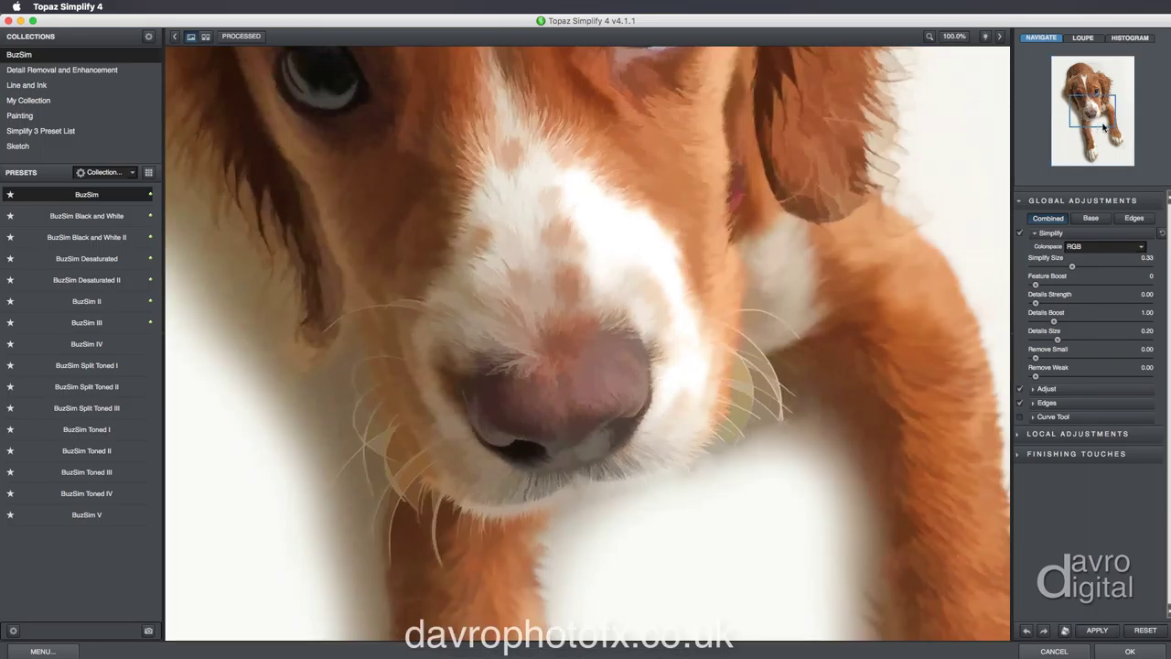
{"action": "left_click_drag", "start_coordinate": [1104, 124], "coordinate": [1099, 103]}
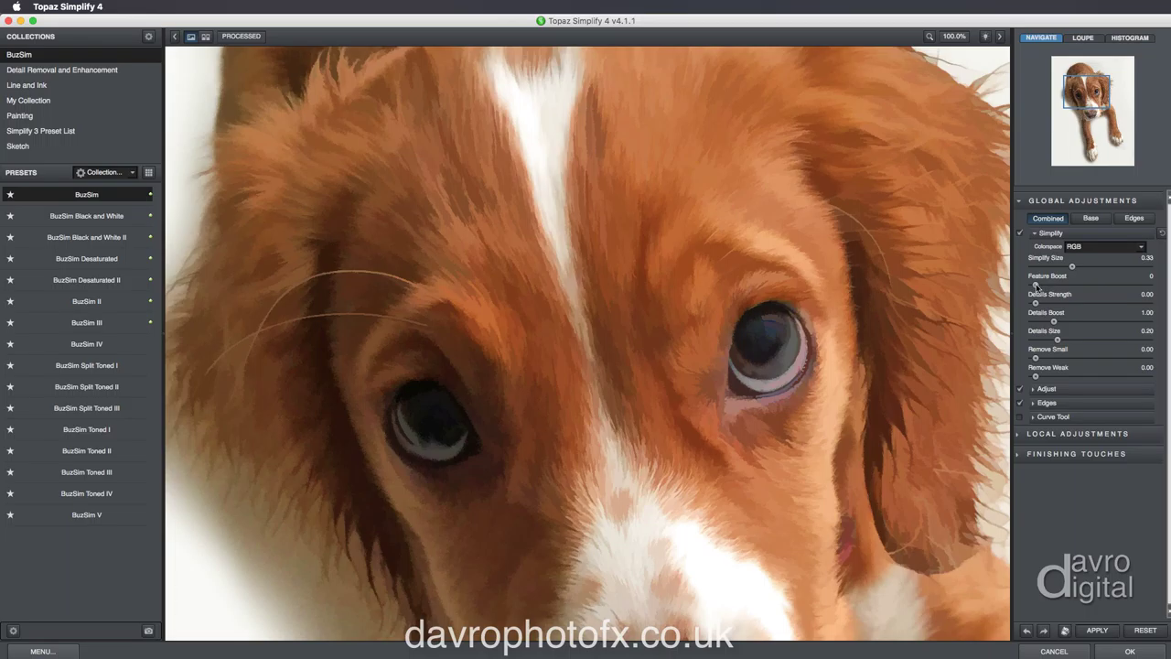
Set the Simplify Details Strength to 0.27, check the Adjust settings and apply the filter to the effect layer
{"action": "mouse_move", "coordinate": [1037, 286]}
{"action": "left_mouse_down"}
{"action": "mouse_move", "coordinate": [1068, 287]}
{"action": "mouse_move", "coordinate": [1019, 289]}
{"action": "left_mouse_up"}
{"action": "left_click_drag", "start_coordinate": [1039, 306], "coordinate": [1066, 309]}
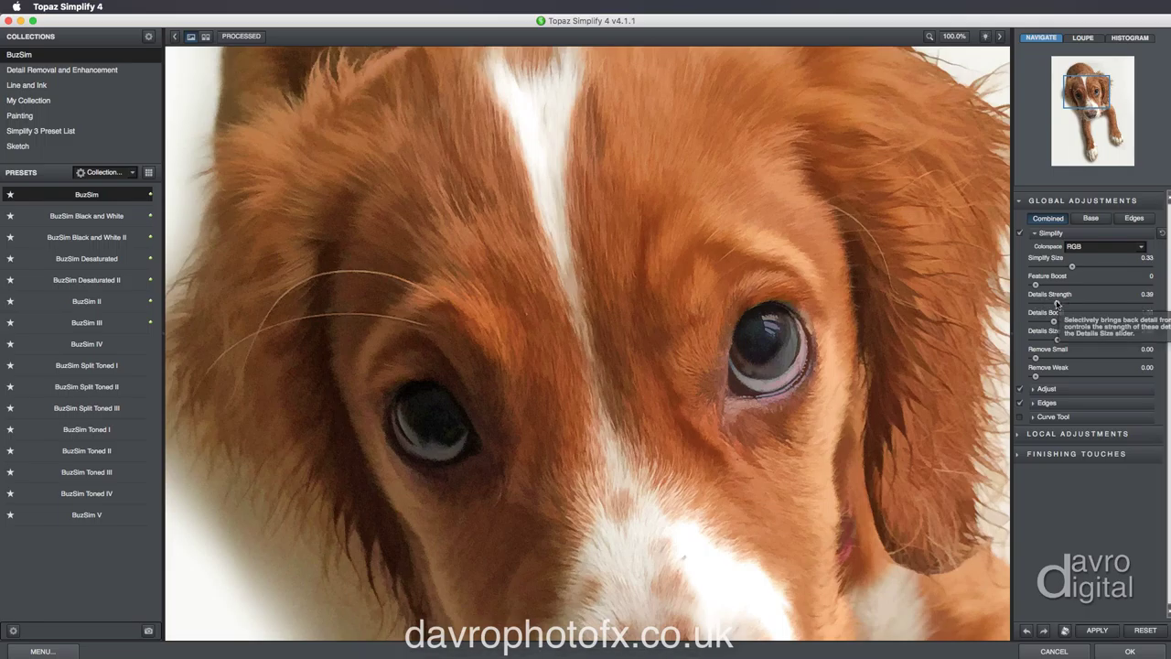
{"action": "left_click_drag", "start_coordinate": [1058, 303], "coordinate": [1055, 303]}
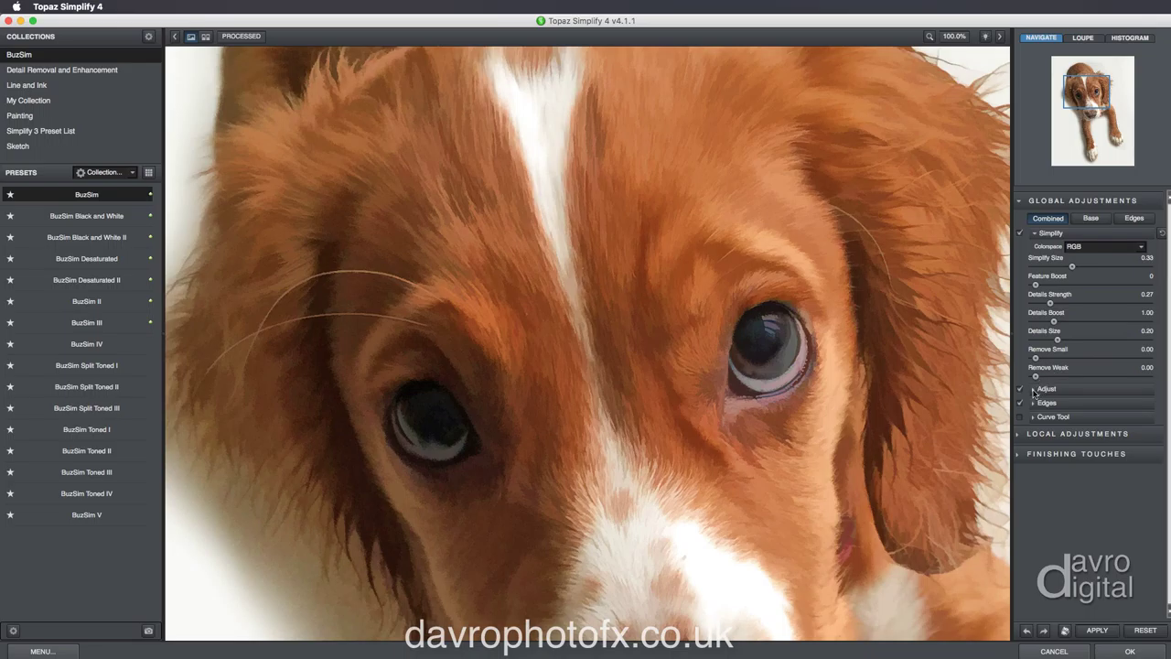
{"action": "left_click", "coordinate": [1034, 388]}
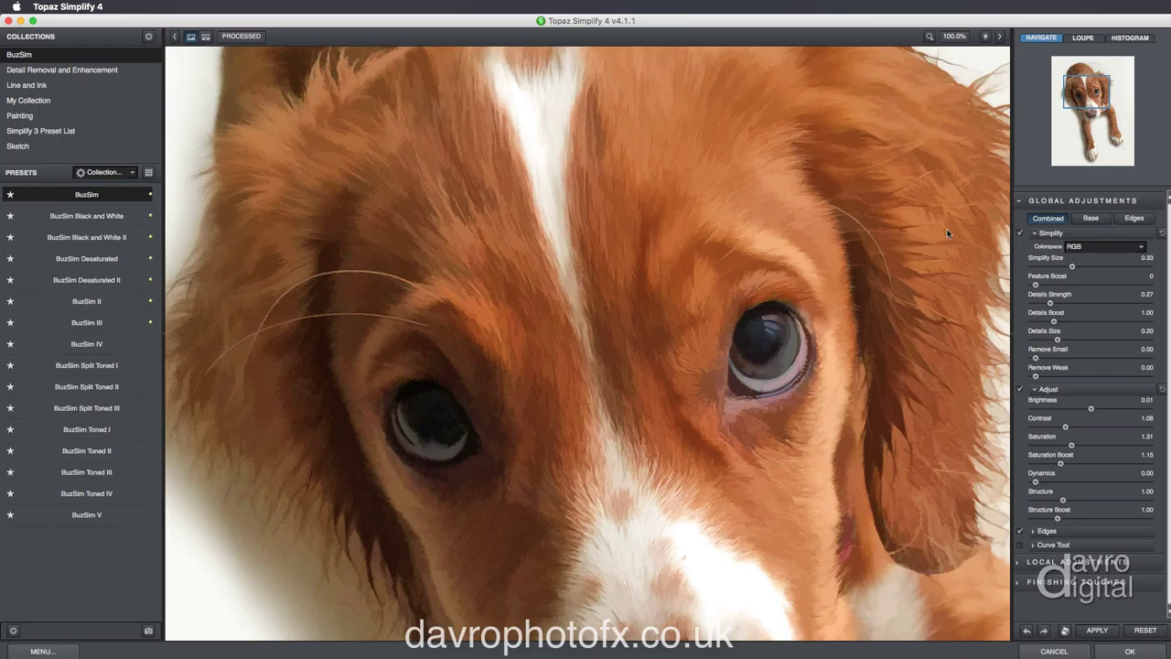
{"action": "mouse_move", "coordinate": [1094, 97]}
{"action": "left_mouse_down"}
{"action": "mouse_move", "coordinate": [1102, 107]}
{"action": "mouse_move", "coordinate": [1092, 105]}
{"action": "left_mouse_up"}
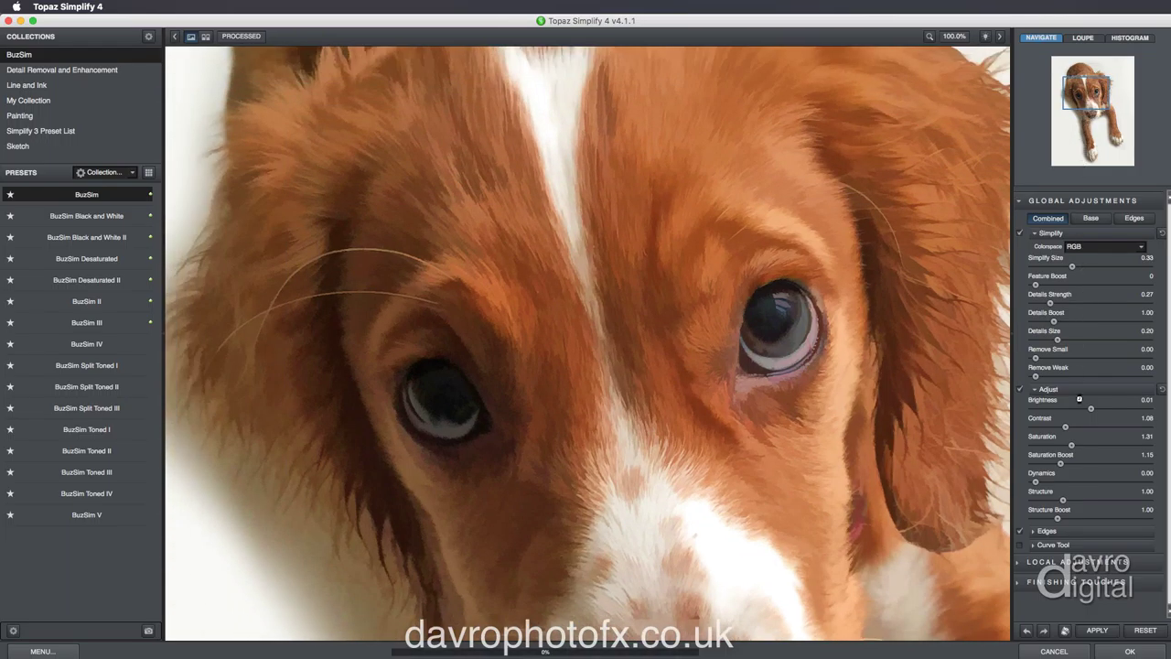
{"action": "left_click", "coordinate": [1127, 651]}
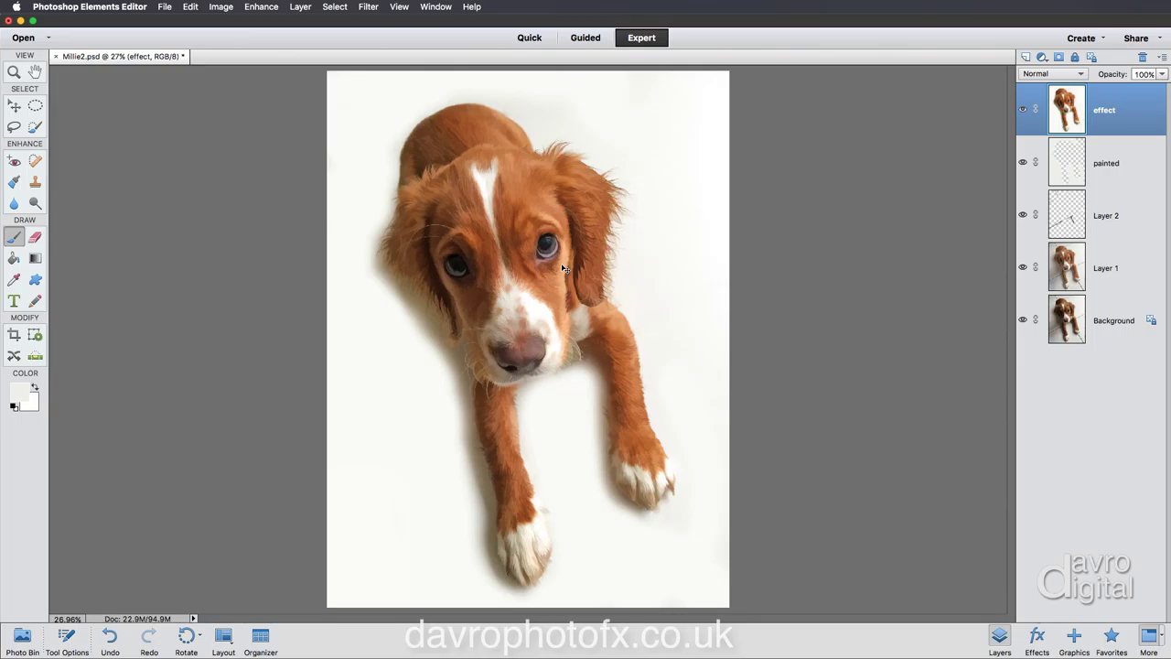
View the puppy's eyes at 100% and add a layer mask to the effect layer
{"action": "key", "text": "super+1"}
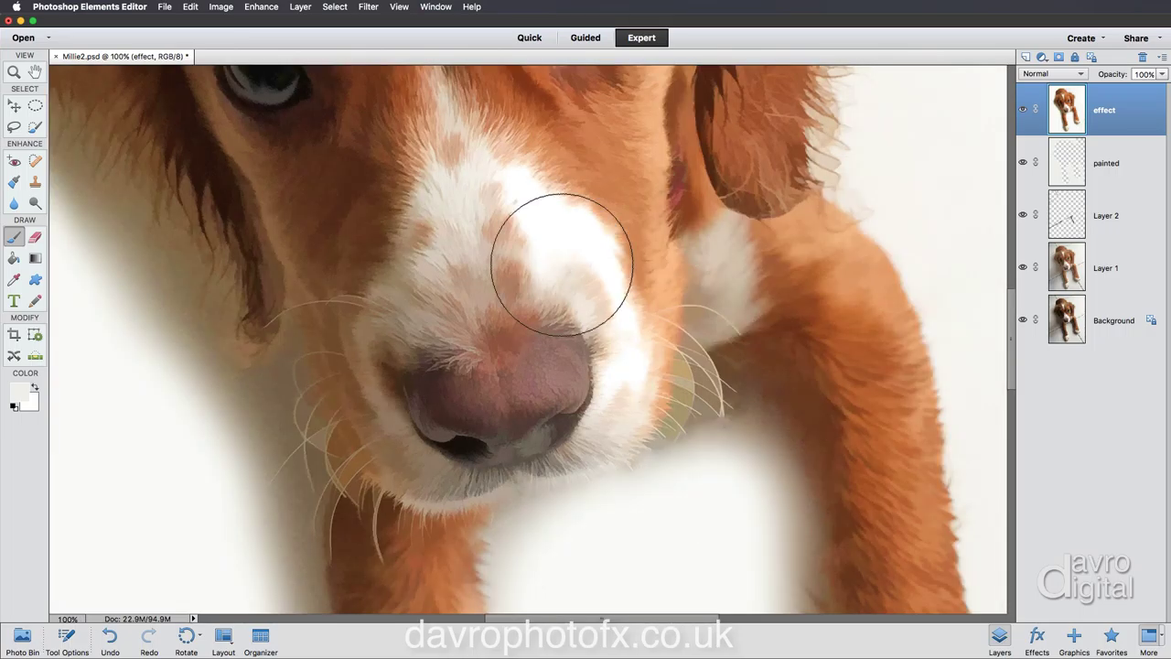
{"action": "left_click_drag", "start_coordinate": [575, 195], "coordinate": [593, 479]}
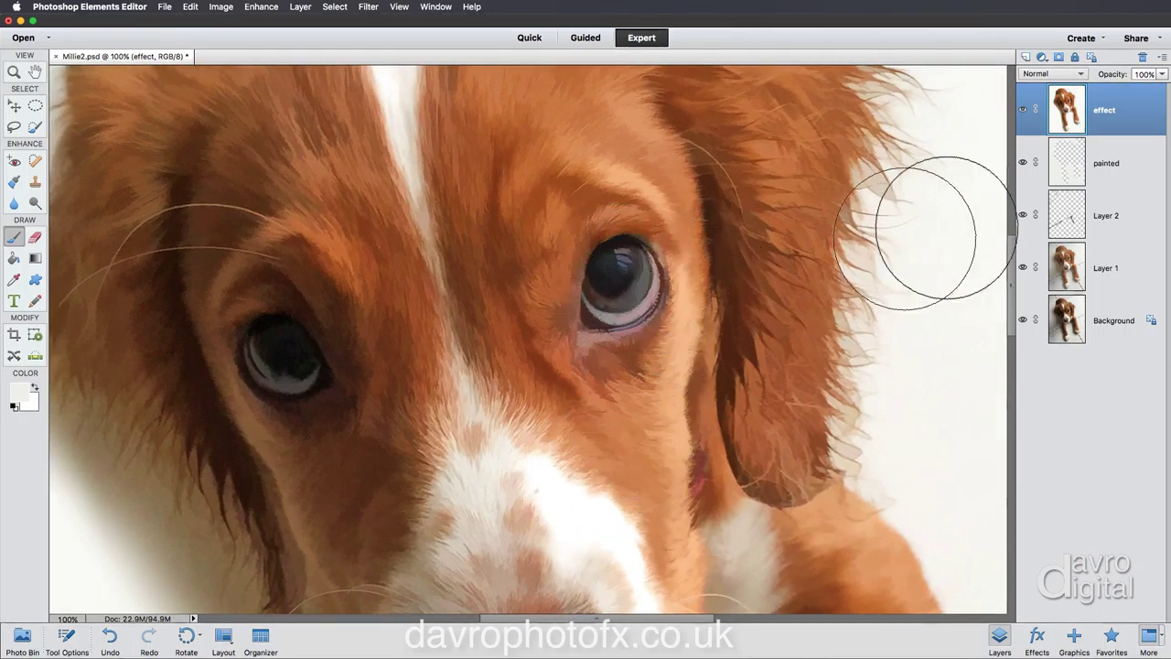
{"action": "left_click", "coordinate": [1058, 56]}
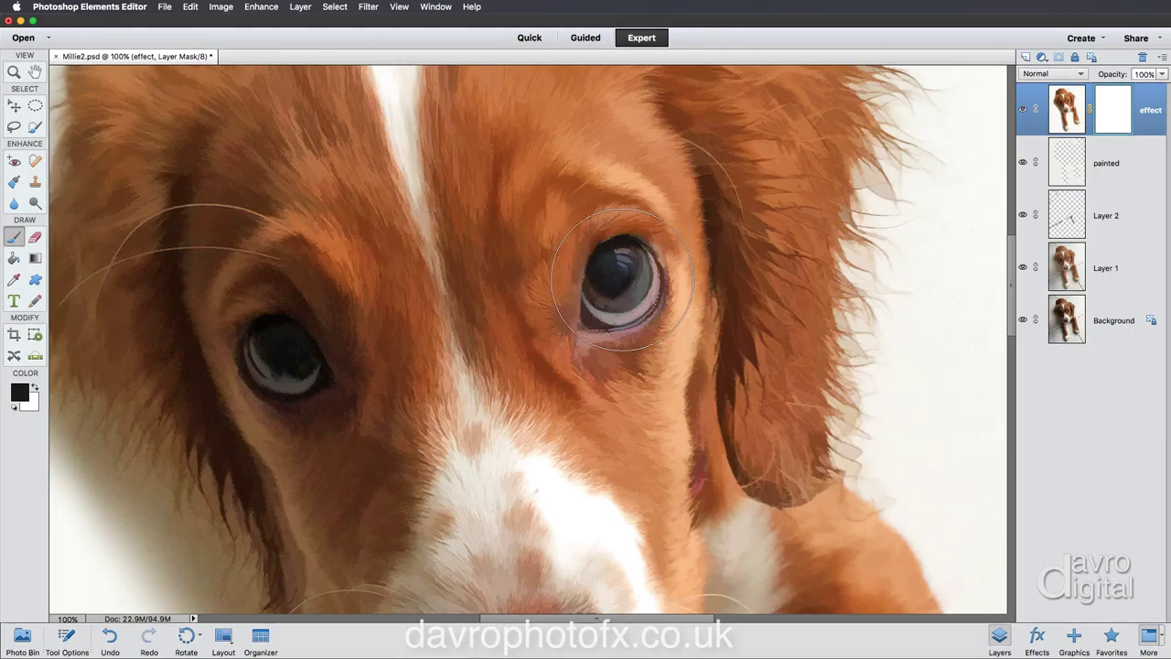
Paint black on the effect layer's mask over both eyes with a much smaller brush, and compare with the mask disabled
{"action": "key", "text": "bracketleft"}
{"action": "key", "text": "bracketleft"}
{"action": "key", "text": "bracketleft"}
{"action": "key", "text": "bracketleft"}
{"action": "key", "text": "bracketleft"}
{"action": "key", "text": "bracketleft"}
{"action": "key", "text": "bracketleft"}
{"action": "key", "text": "bracketleft"}
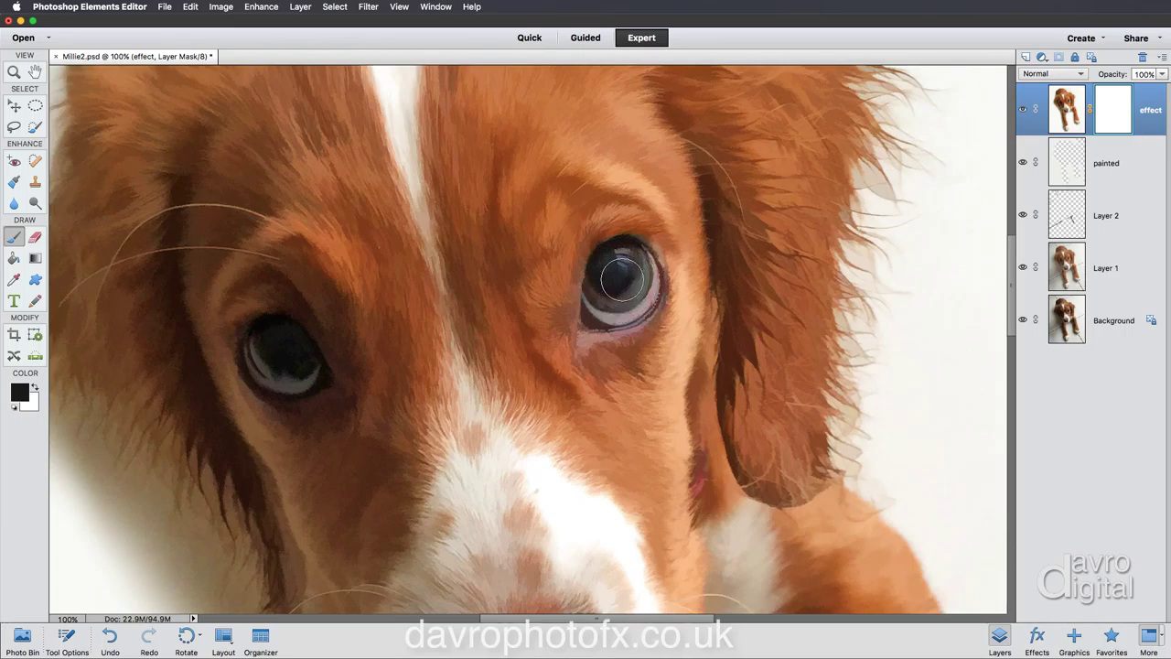
{"action": "key", "text": "bracketleft"}
{"action": "key", "text": "bracketleft"}
{"action": "left_click_drag", "start_coordinate": [621, 280], "coordinate": [622, 264]}
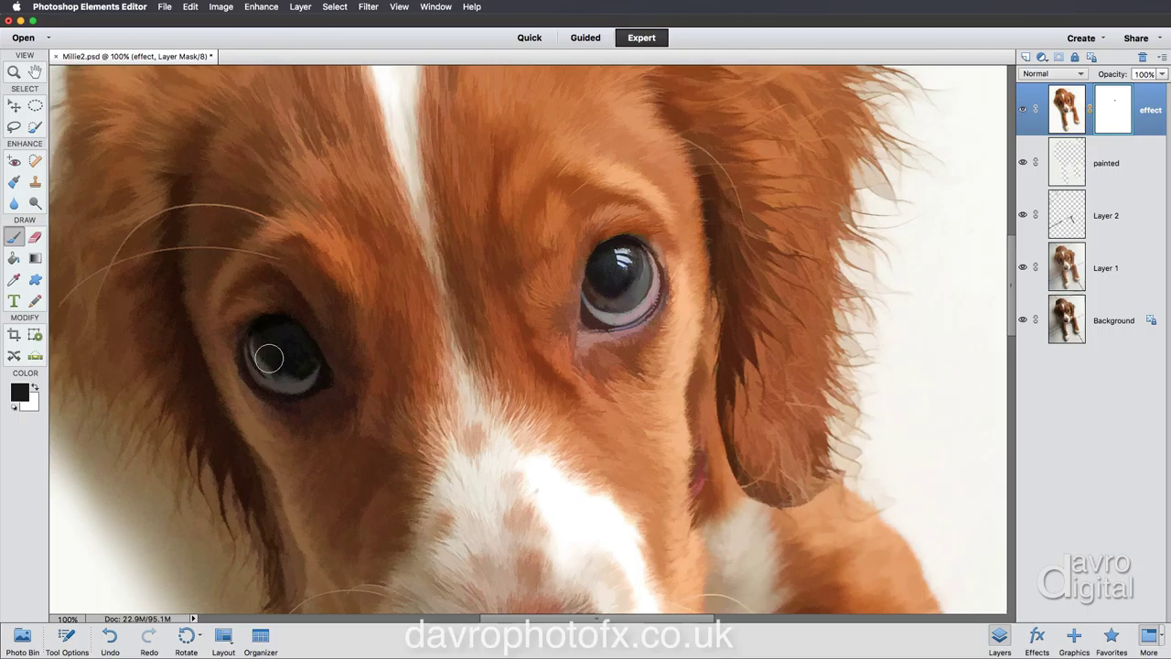
{"action": "mouse_move", "coordinate": [269, 359]}
{"action": "left_mouse_down"}
{"action": "mouse_move", "coordinate": [268, 347]}
{"action": "mouse_move", "coordinate": [275, 361]}
{"action": "left_mouse_up"}
{"action": "left_click", "coordinate": [1109, 111], "text": "shift"}
{"action": "left_click", "coordinate": [1108, 114], "text": "shift"}
Add an empty layer above the effect layer and name it "texture"
{"action": "left_click", "coordinate": [1025, 59]}
{"action": "double_click", "coordinate": [1104, 109]}
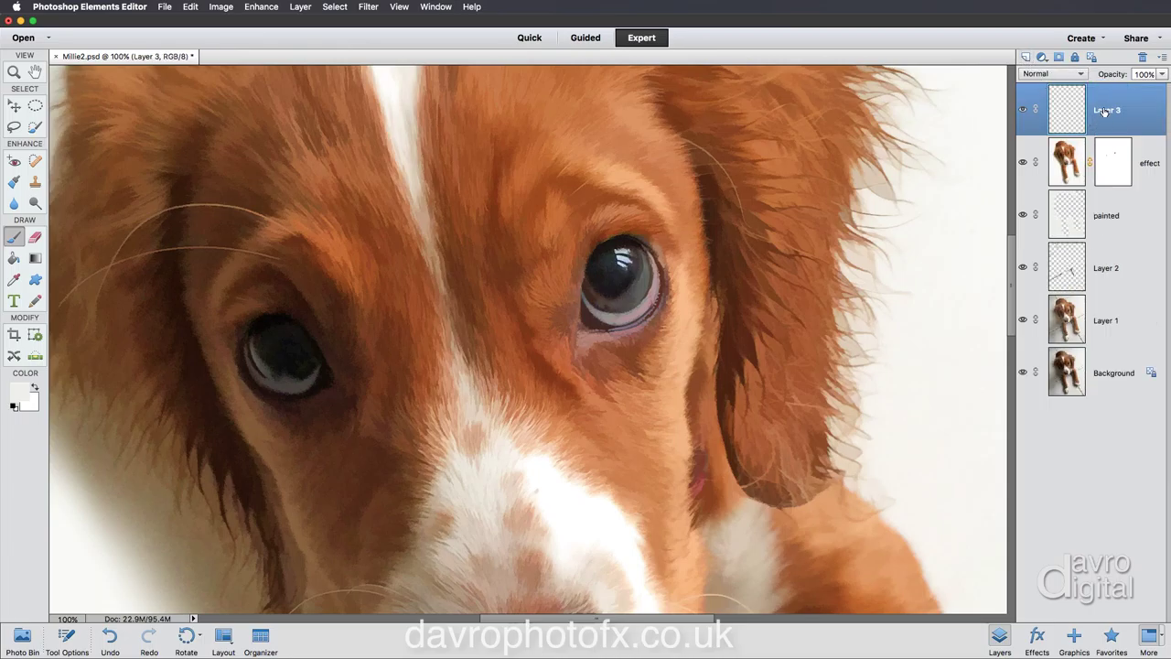
{"action": "type", "text": "texture"}
Fill the texture layer with 50% Gray at 100% opacity in Normal mode
{"action": "left_click", "coordinate": [191, 8]}
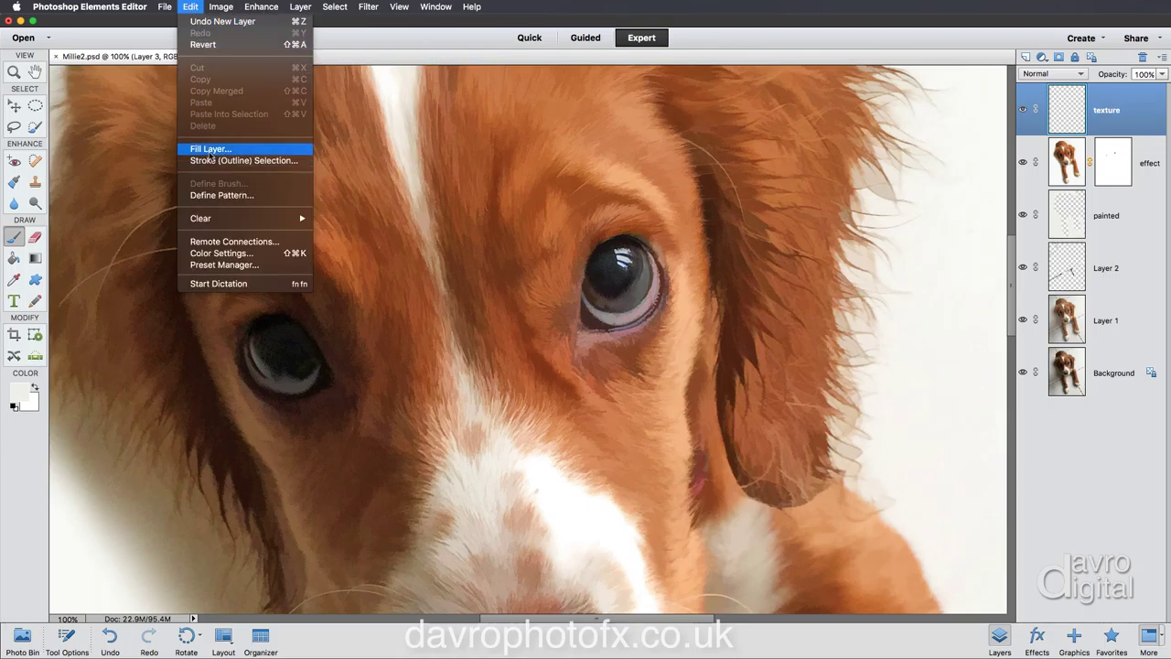
{"action": "left_click", "coordinate": [213, 150]}
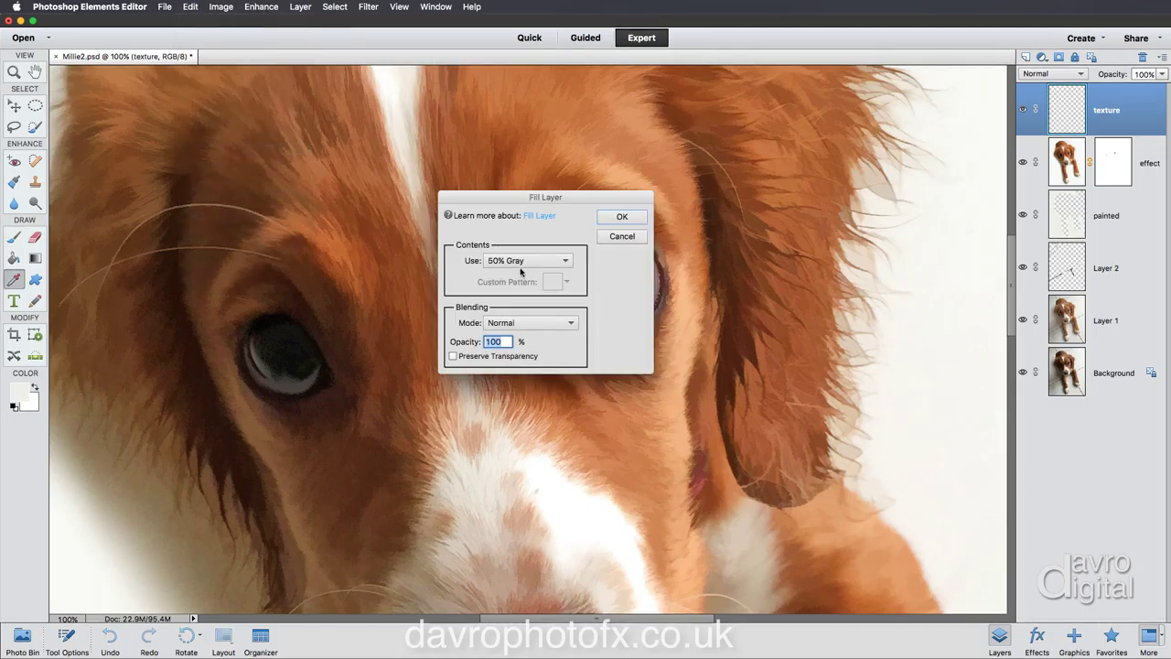
{"action": "left_click", "coordinate": [522, 262]}
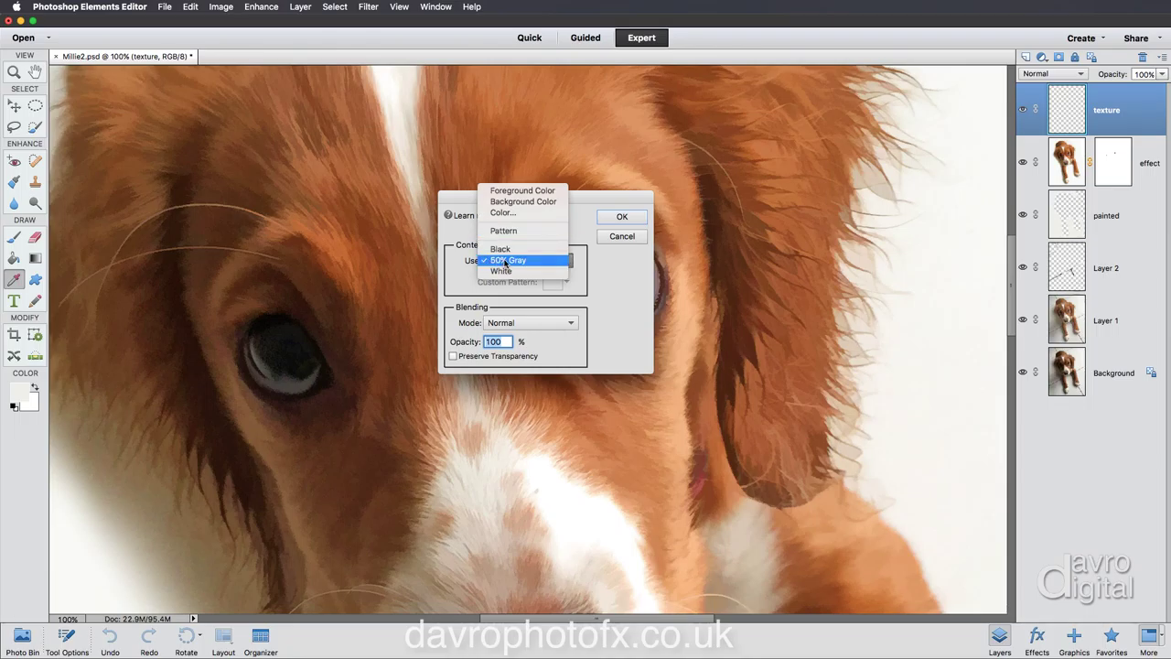
{"action": "left_click", "coordinate": [504, 262]}
{"action": "left_click", "coordinate": [619, 218]}
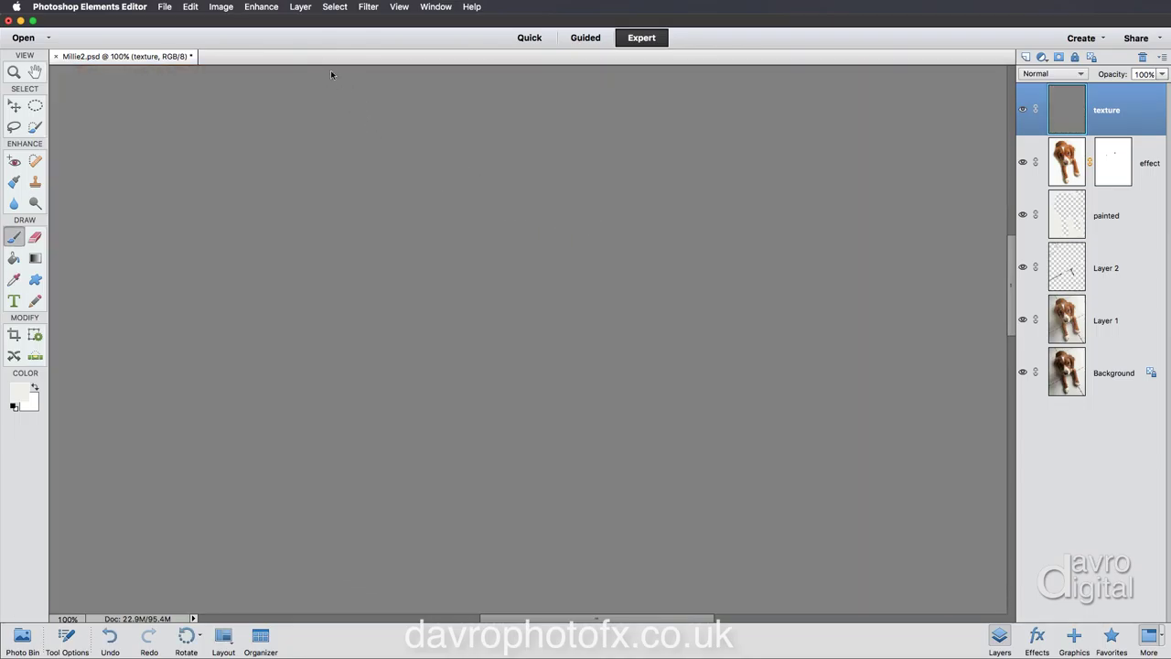
Preview the Texturizer filter at 100%, compare Canvas with Sandstone, and apply Sandstone at 67% scaling, relief 9 and Top Right light to the texture layer
{"action": "left_click", "coordinate": [367, 7]}
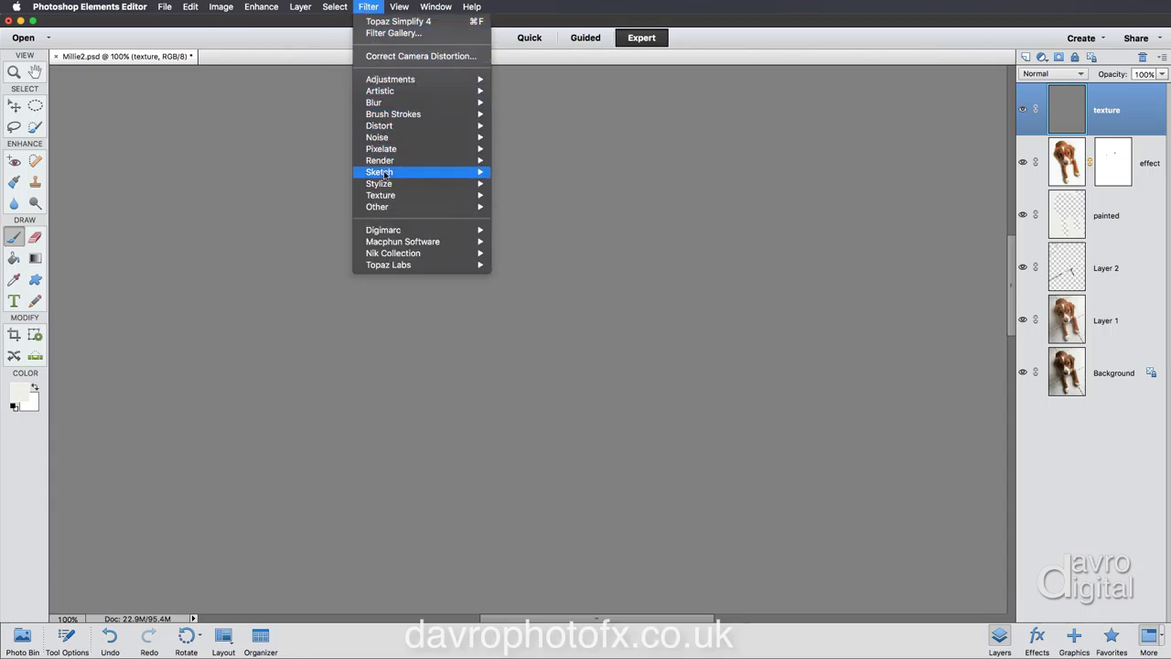
{"action": "mouse_move", "coordinate": [387, 201]}
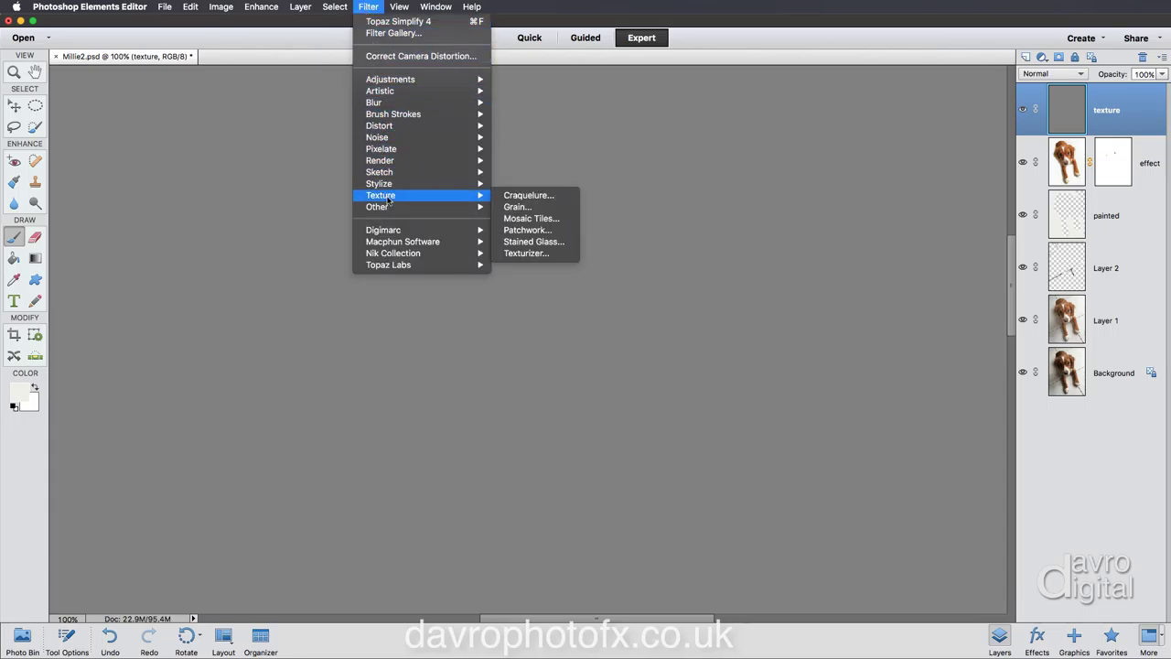
{"action": "left_click", "coordinate": [533, 254]}
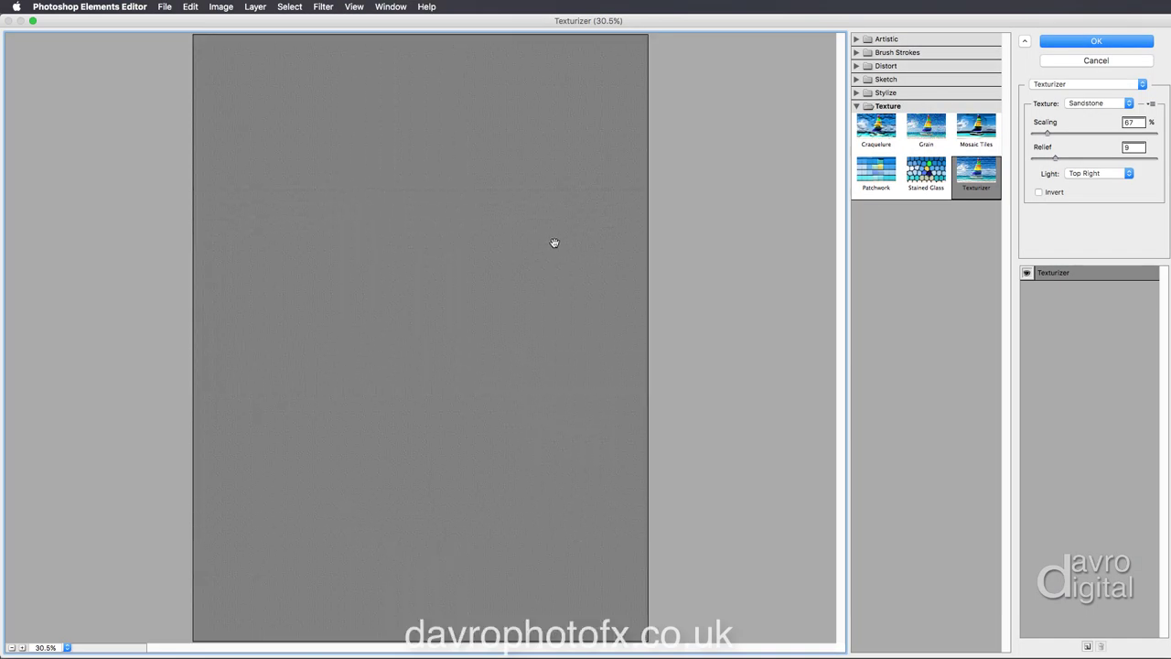
{"action": "right_click", "coordinate": [510, 147]}
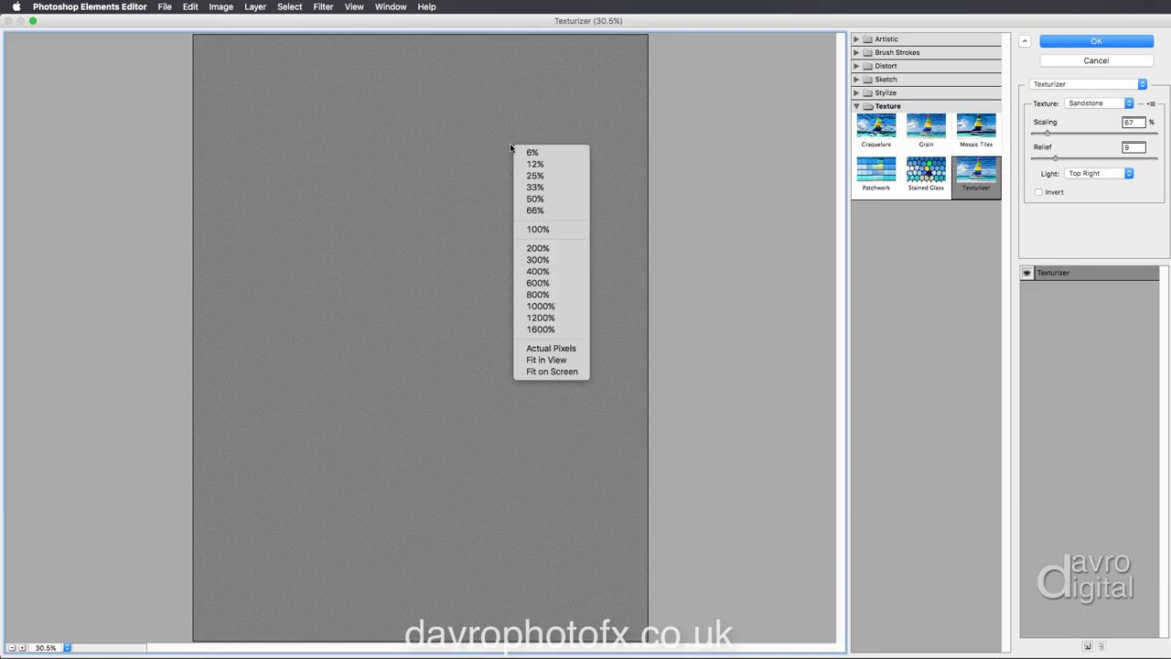
{"action": "left_click", "coordinate": [524, 229]}
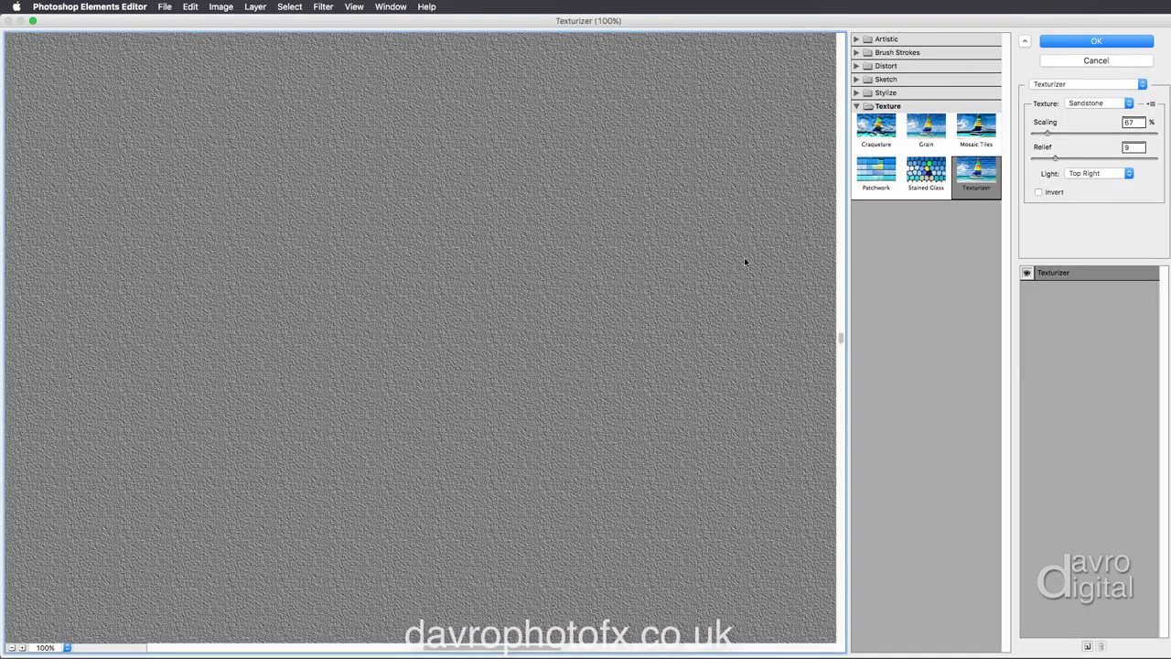
{"action": "left_click", "coordinate": [1089, 105]}
{"action": "left_click", "coordinate": [1089, 93]}
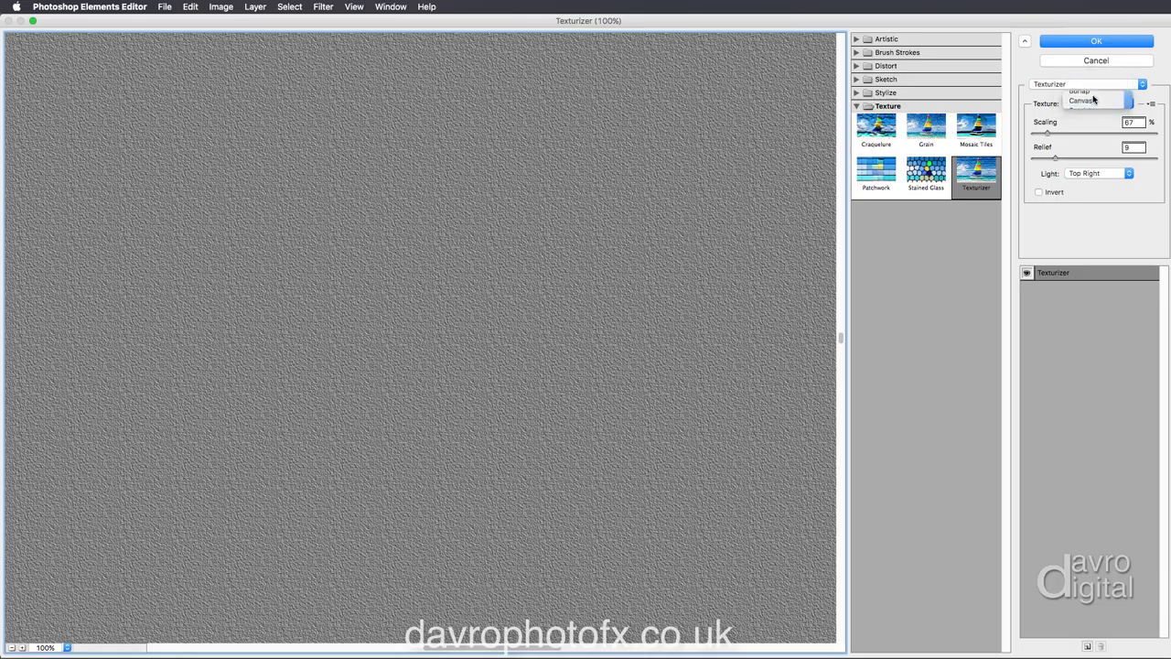
{"action": "left_click", "coordinate": [1093, 104]}
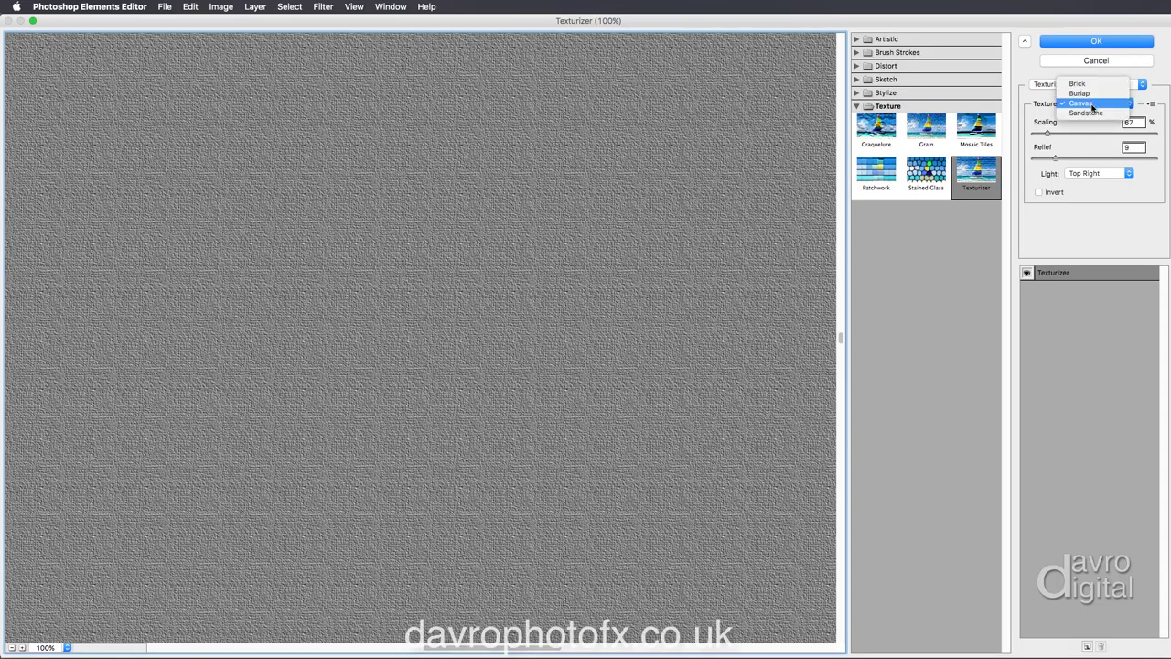
{"action": "left_click", "coordinate": [1095, 113]}
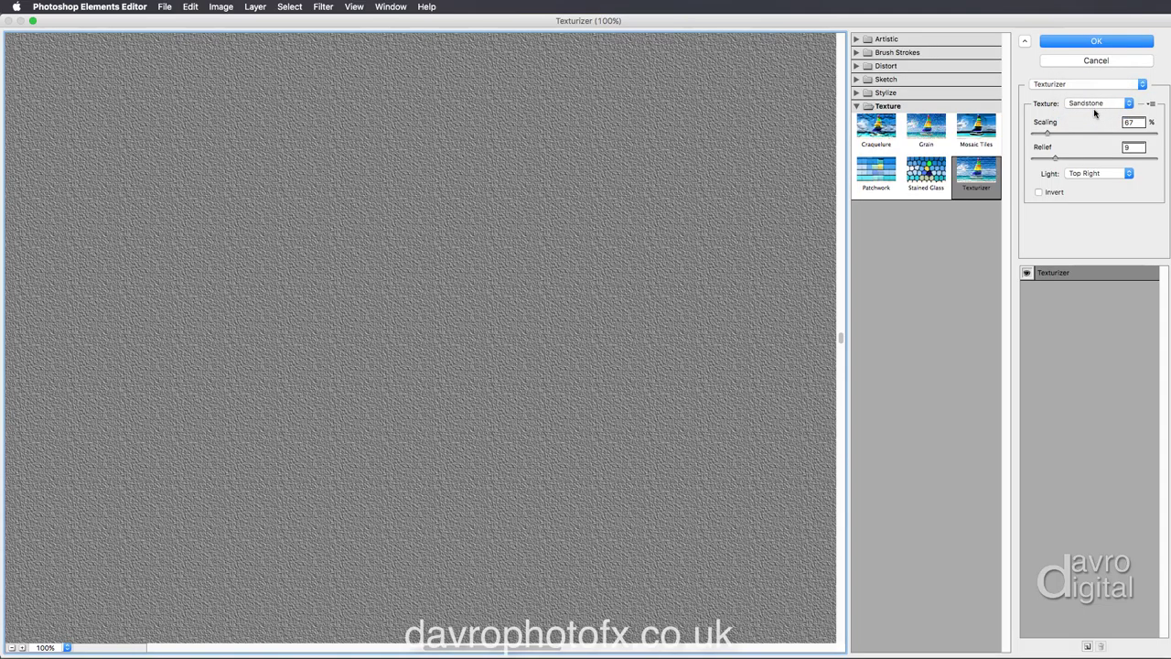
{"action": "left_click", "coordinate": [1089, 44]}
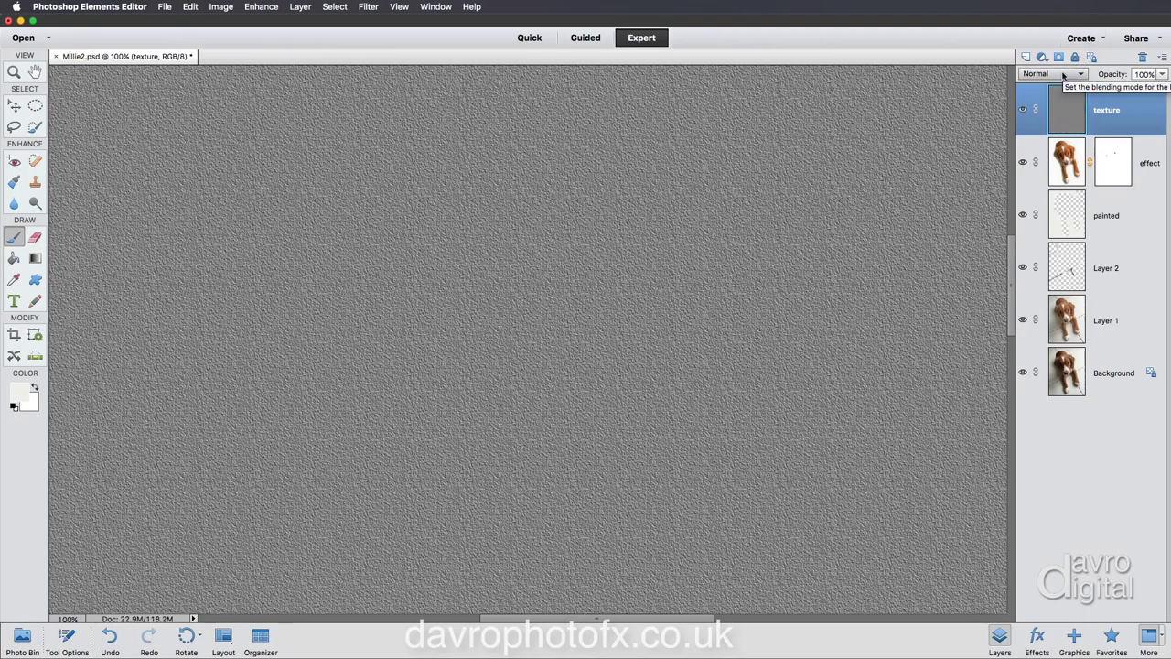
Blend the texture layer in Soft Light mode, inspect the textured fur, and set the layer's opacity to 68%
{"action": "left_click", "coordinate": [1063, 75]}
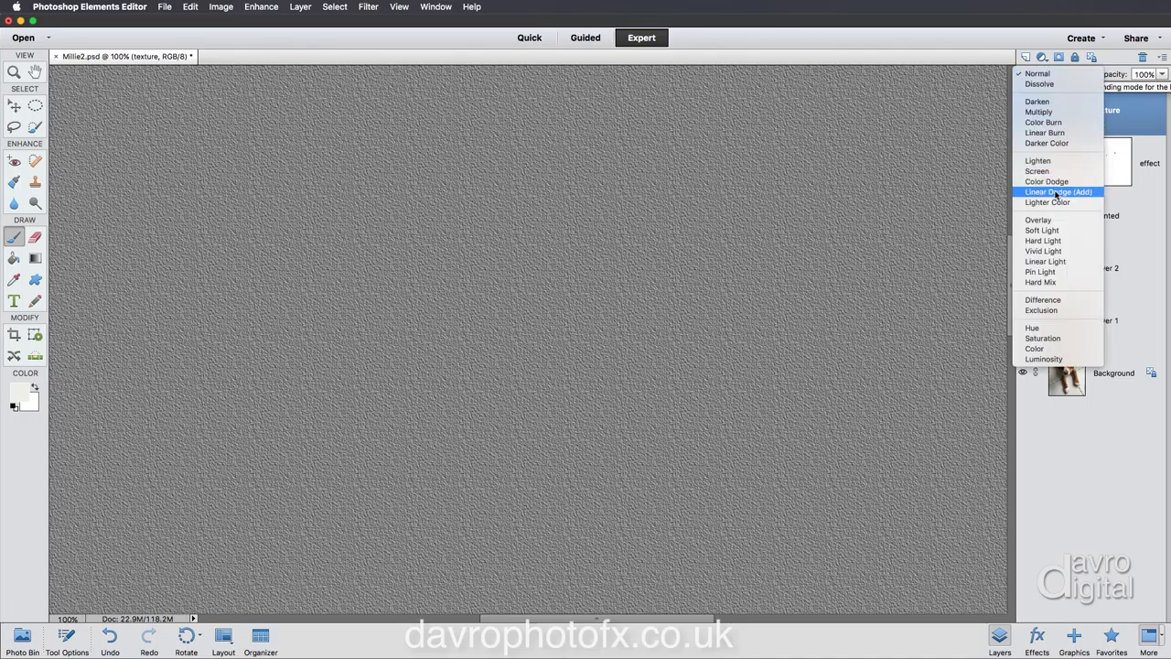
{"action": "left_click", "coordinate": [1055, 231]}
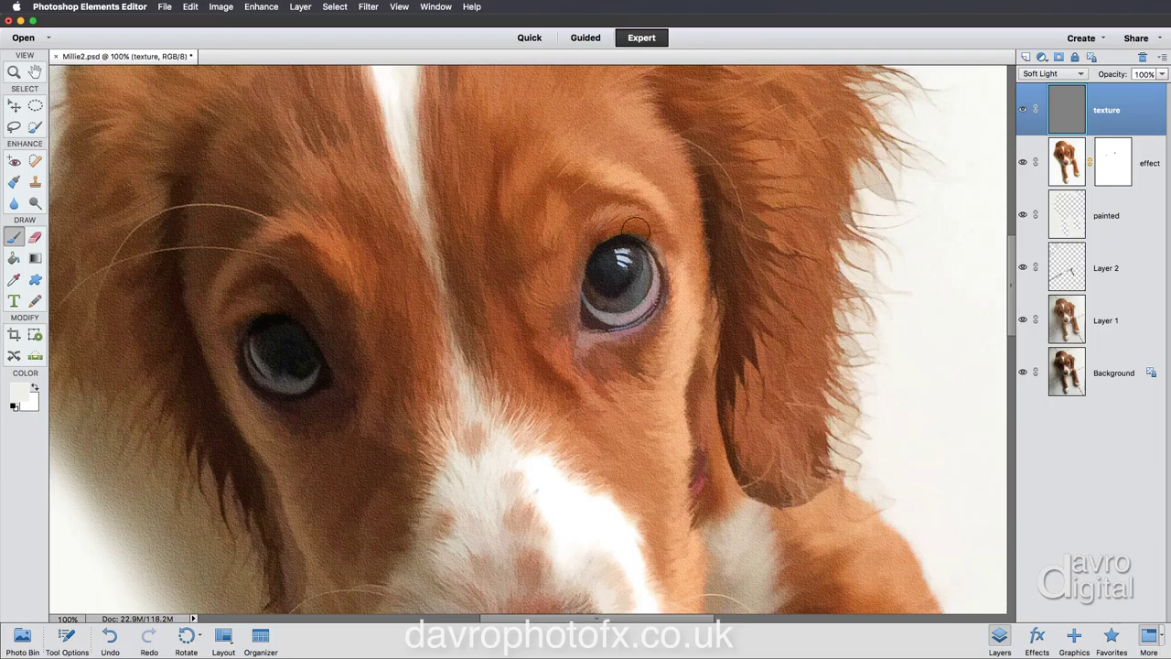
{"action": "scroll", "coordinate": [659, 259], "scroll_direction": "right", "scroll_amount": 5}
{"action": "scroll", "coordinate": [659, 259], "scroll_direction": "up", "scroll_amount": 4}
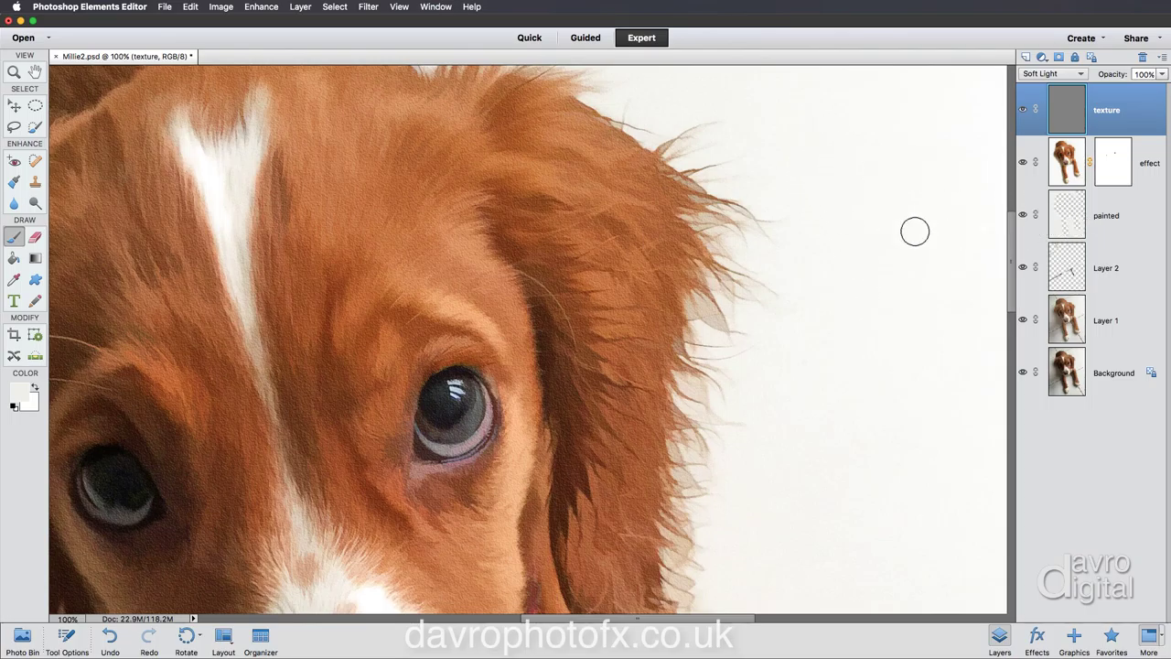
{"action": "scroll", "coordinate": [745, 227], "scroll_direction": "left", "scroll_amount": 5}
{"action": "scroll", "coordinate": [744, 226], "scroll_direction": "left", "scroll_amount": 2}
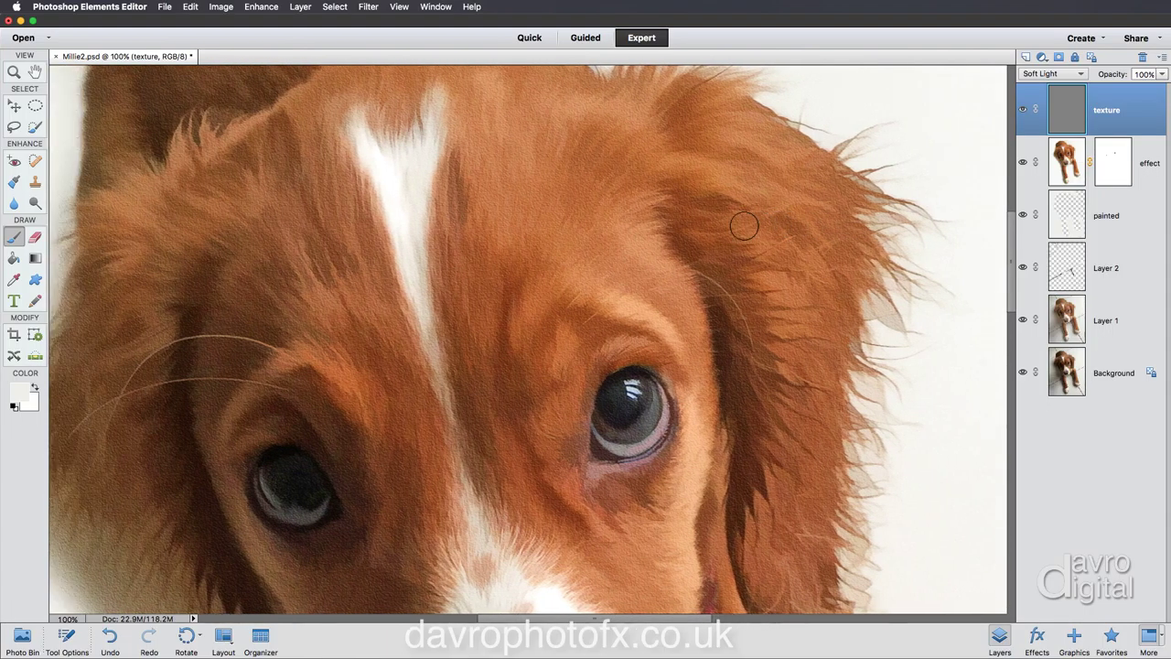
{"action": "scroll", "coordinate": [744, 226], "scroll_direction": "up", "scroll_amount": 5}
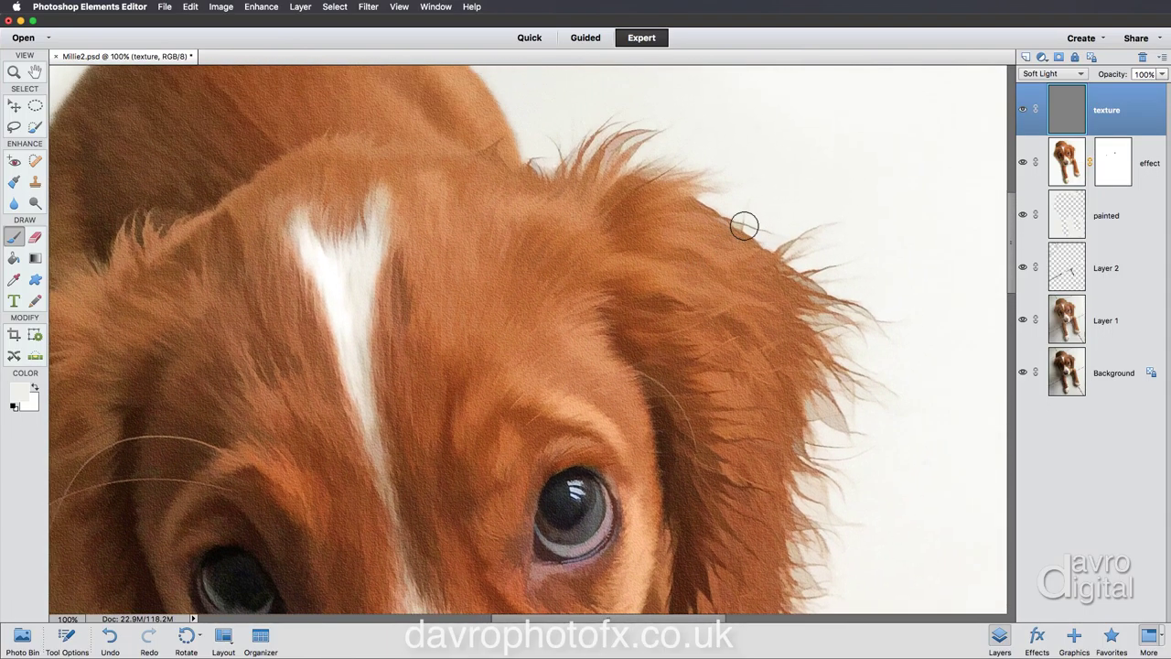
{"action": "scroll", "coordinate": [744, 226], "scroll_direction": "left", "scroll_amount": 4}
{"action": "scroll", "coordinate": [744, 226], "scroll_direction": "down", "scroll_amount": 5}
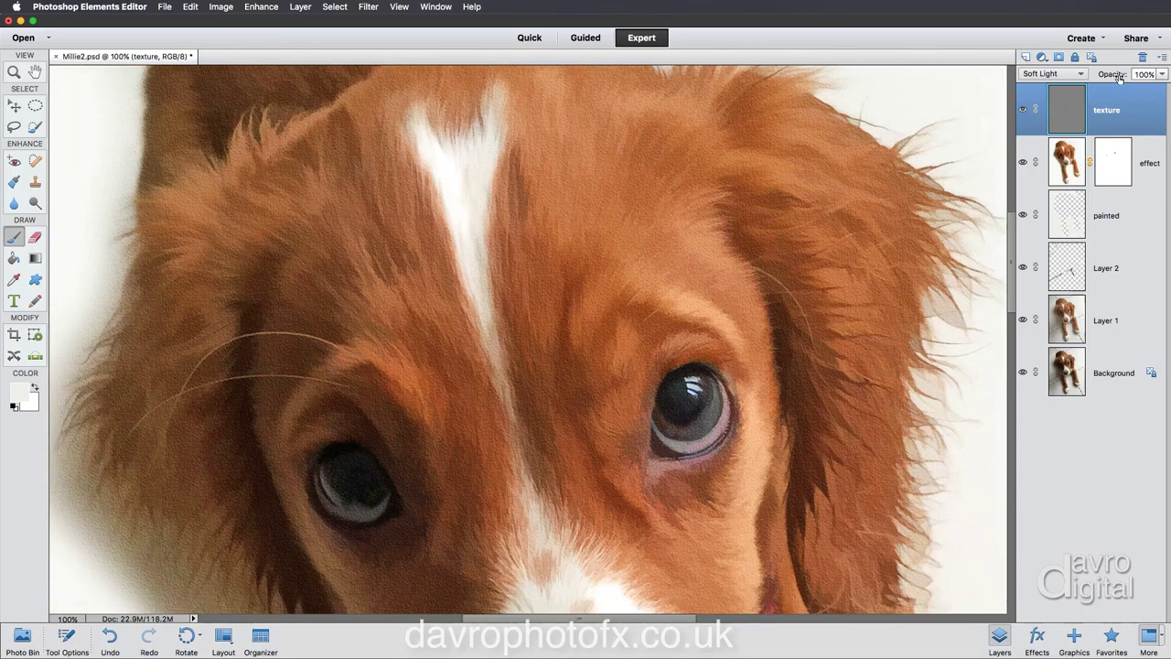
{"action": "left_click_drag", "start_coordinate": [1119, 79], "coordinate": [1101, 78]}
{"action": "key", "text": "super+0"}
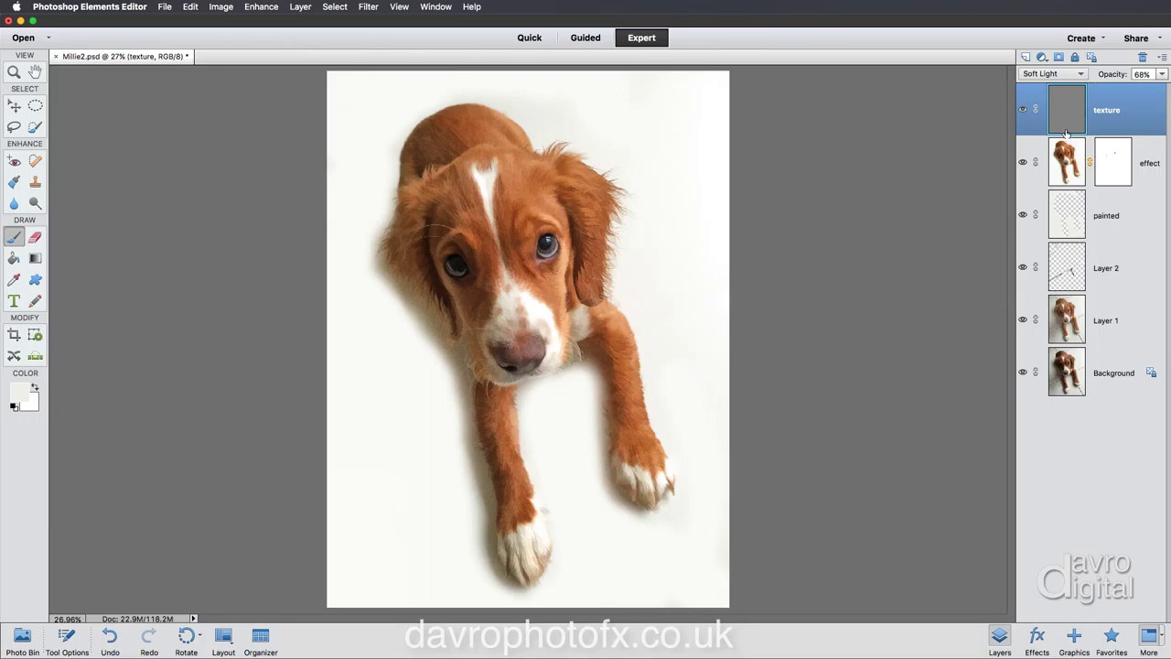
Rename Layer 2 as "Clean"
{"action": "double_click", "coordinate": [1107, 269]}
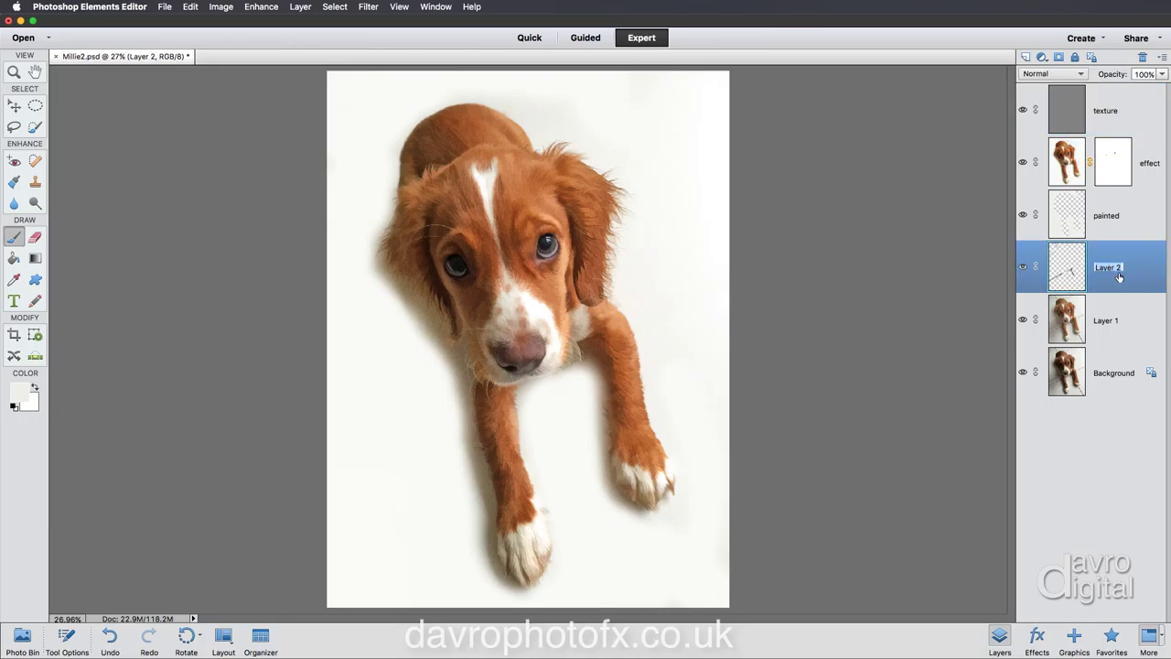
{"action": "type", "text": "Clean"}
{"action": "key", "text": "Return"}
Change the area surrounding the image to black and hide the tool and layer panels to present the portrait
{"action": "right_click", "coordinate": [874, 199]}
{"action": "left_click", "coordinate": [908, 218]}
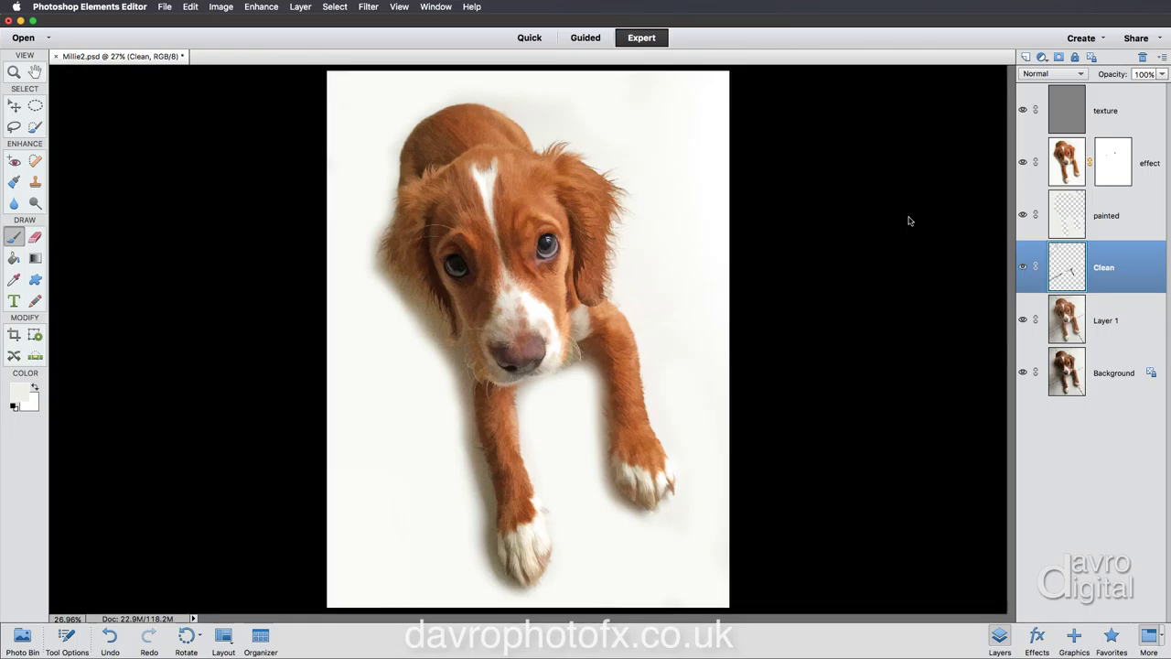
{"action": "key", "text": "Tab"}
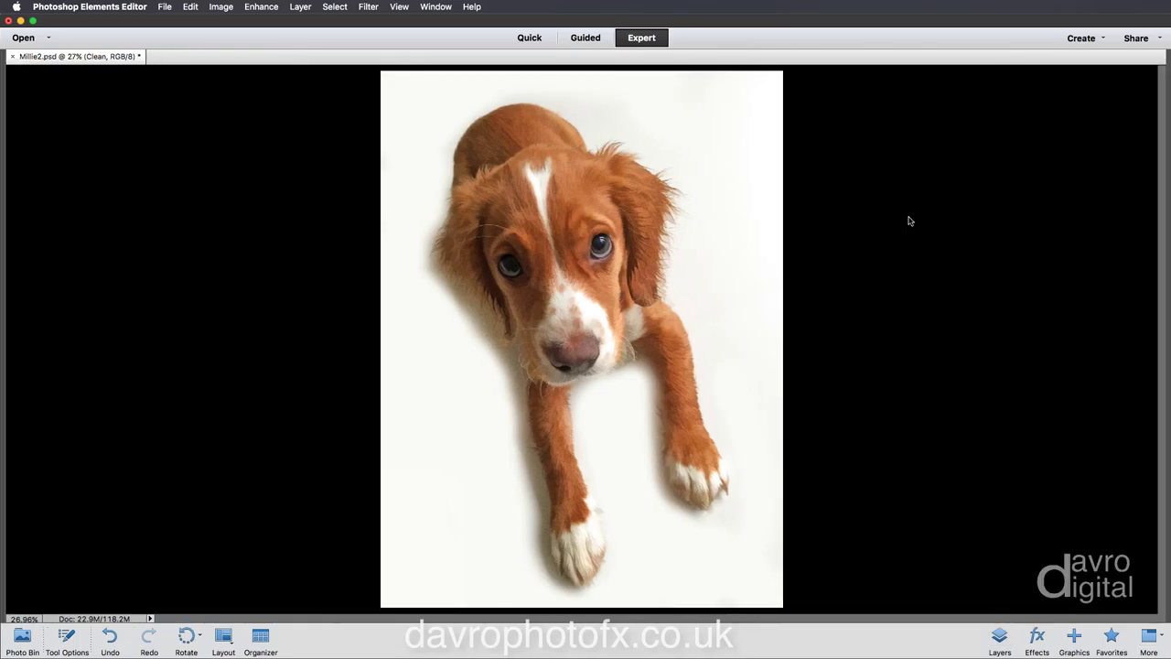